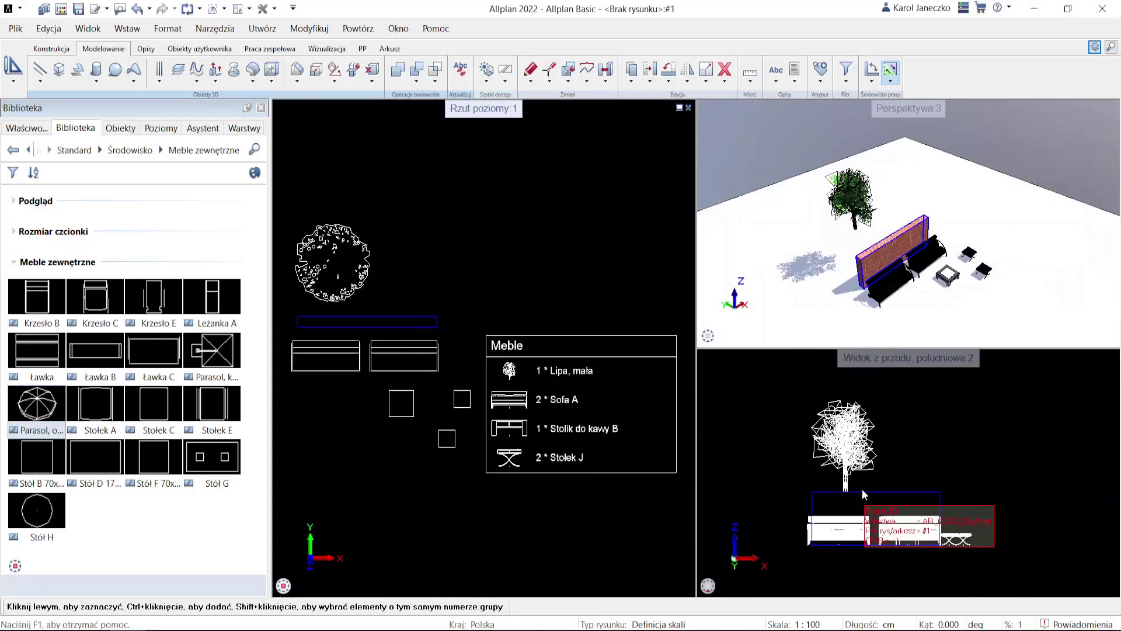
Move the tree down by the wall's height in the front view, using the wall's top and bottom corners as reference points
left_click(848, 408)
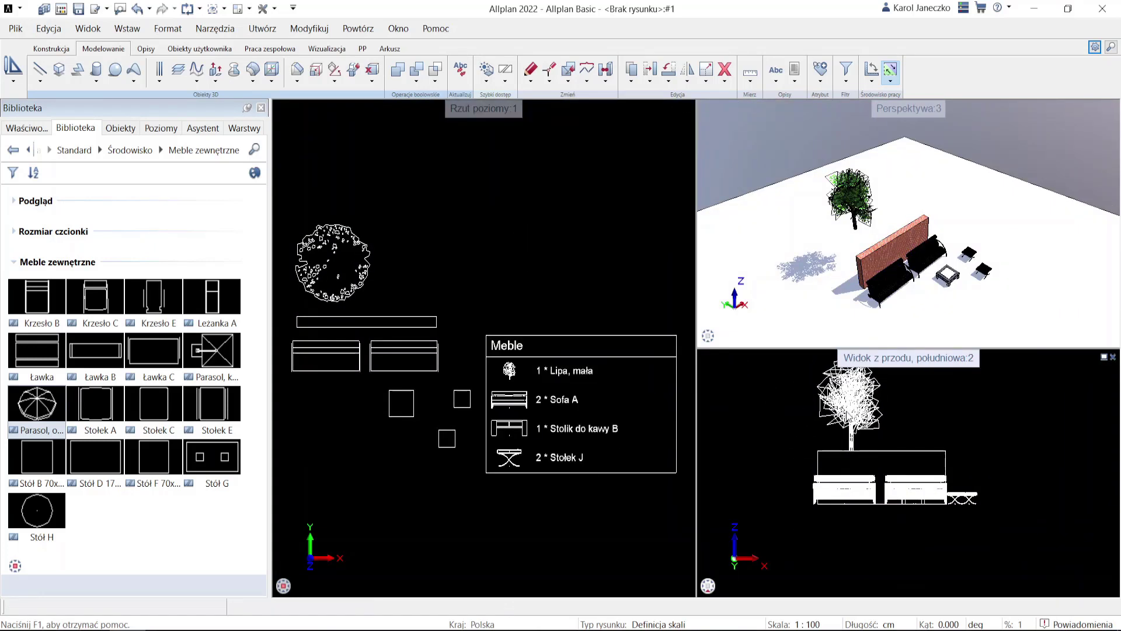
left_click(946, 451)
left_click(946, 503)
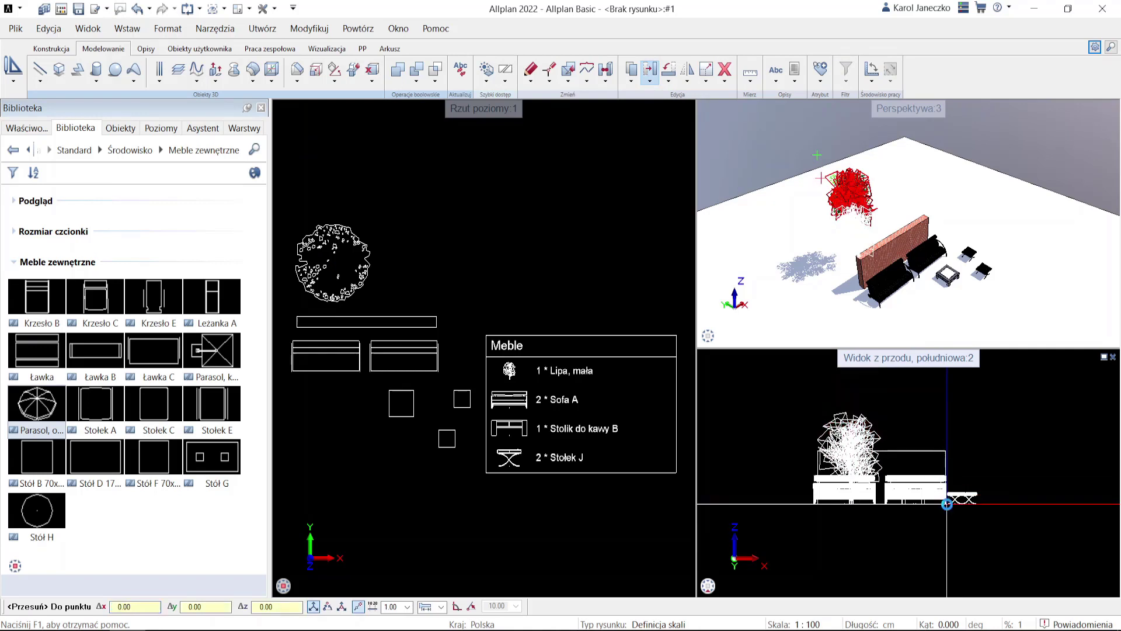
key("Escape")
left_click_drag(904, 257, 843, 246)
middle_click_drag(843, 246, 704, 193, "shift")
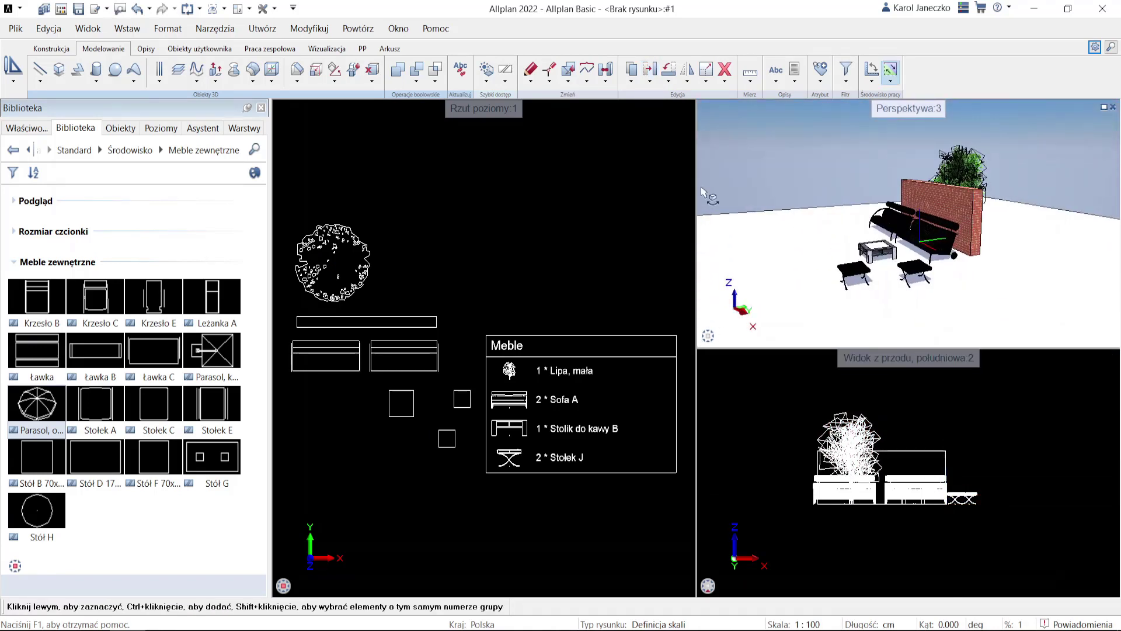
Choose to create a custom building structure for the project and open the plane manager
scroll(478, 222, "down", 2)
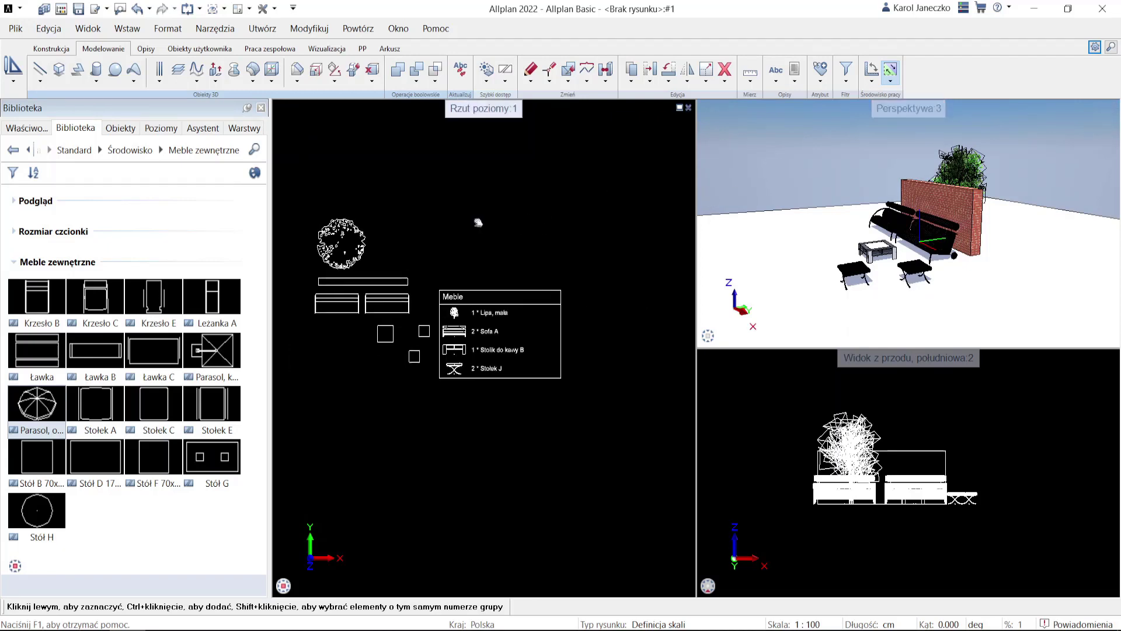
double_click(511, 210)
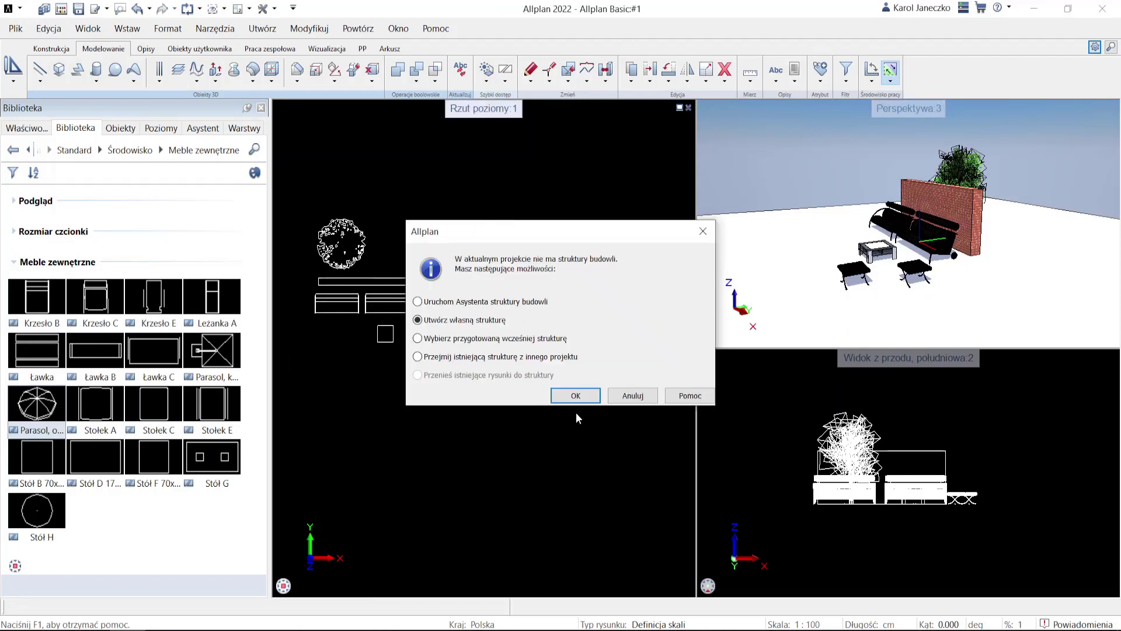
left_click(575, 396)
left_click(265, 54)
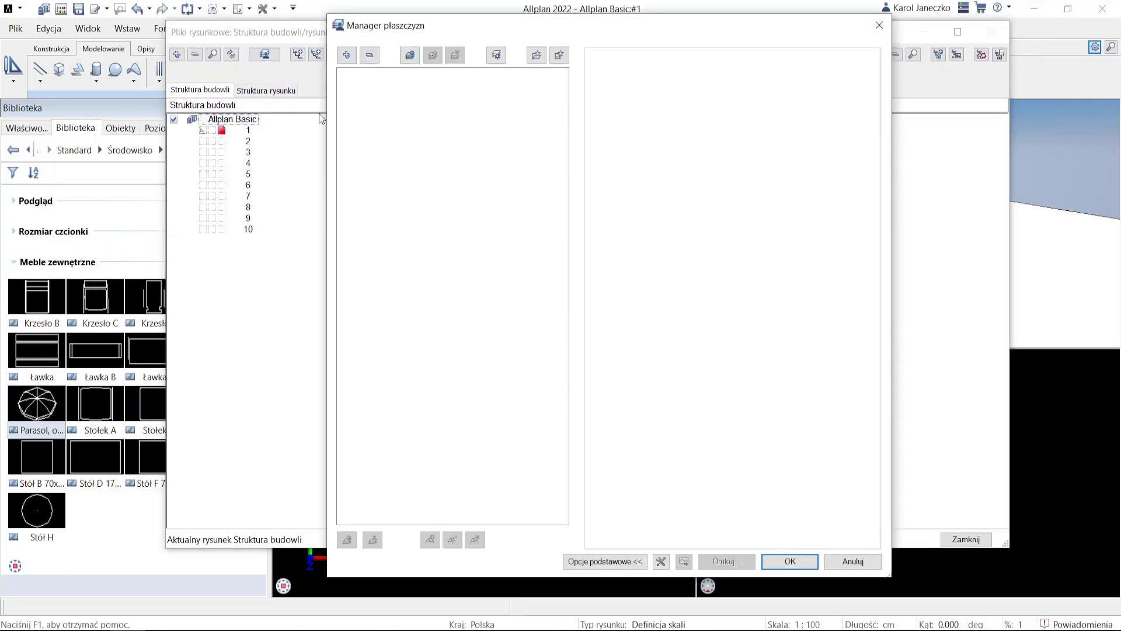
Create a plane model named Dom with the default storeys and heights, and generate its building structure with assigned drawing files
left_click(410, 55)
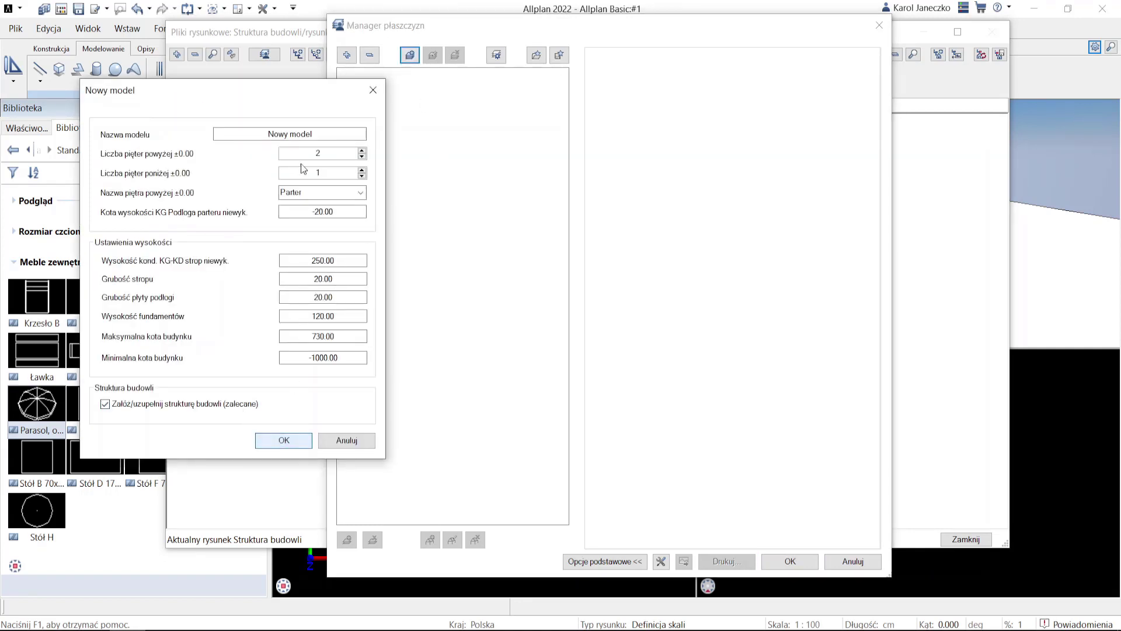
left_click(328, 133)
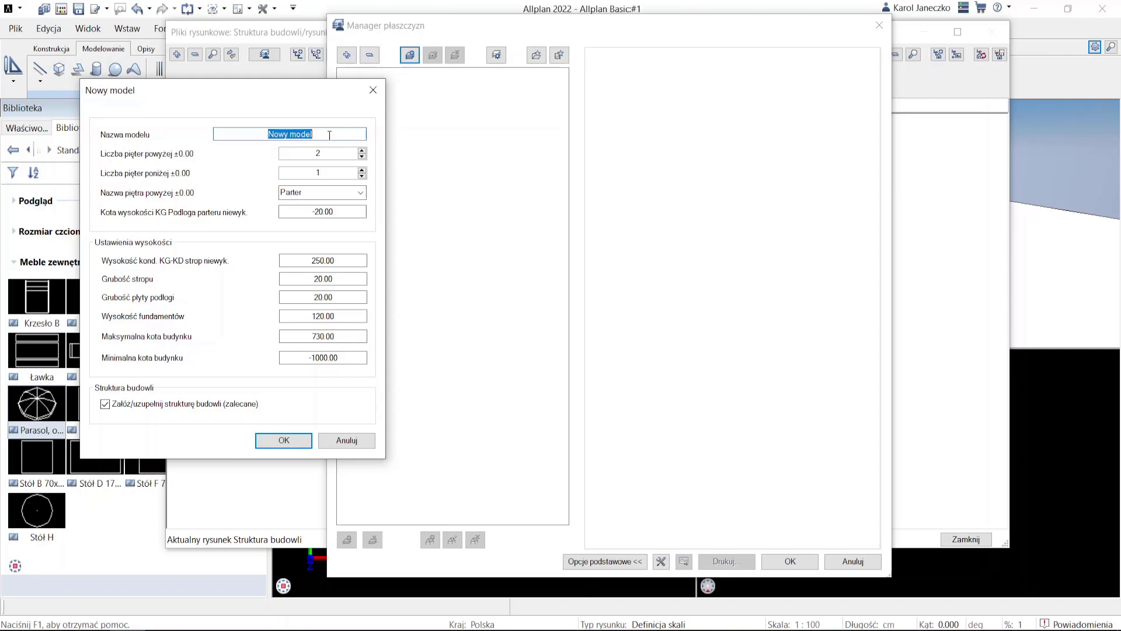
type("Dom")
double_click(293, 135)
left_click(296, 443)
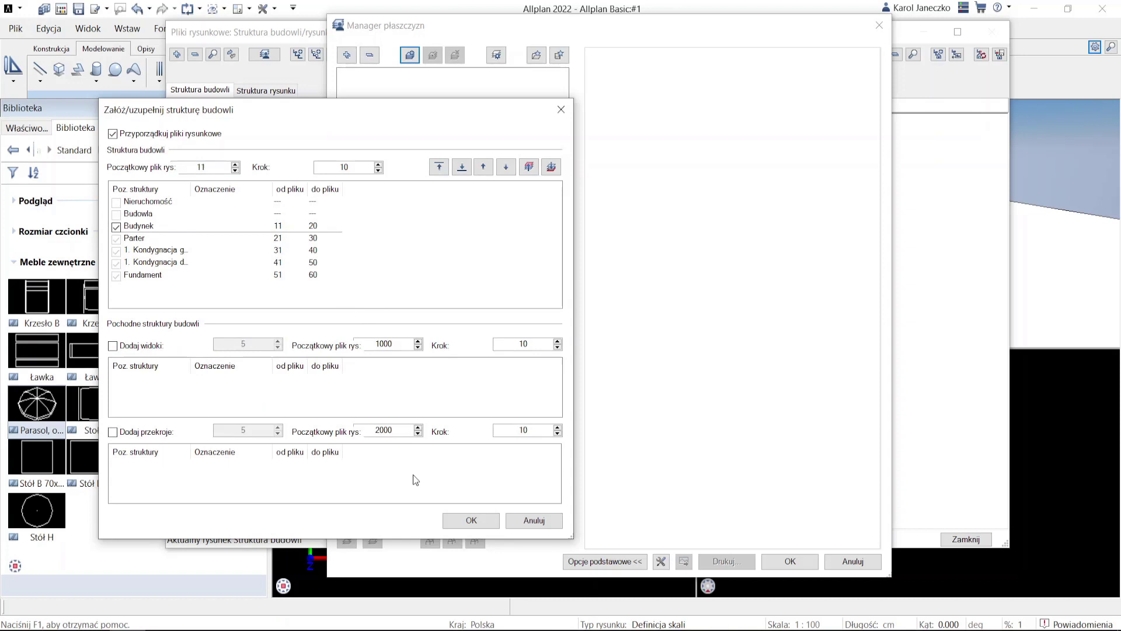
left_click(472, 520)
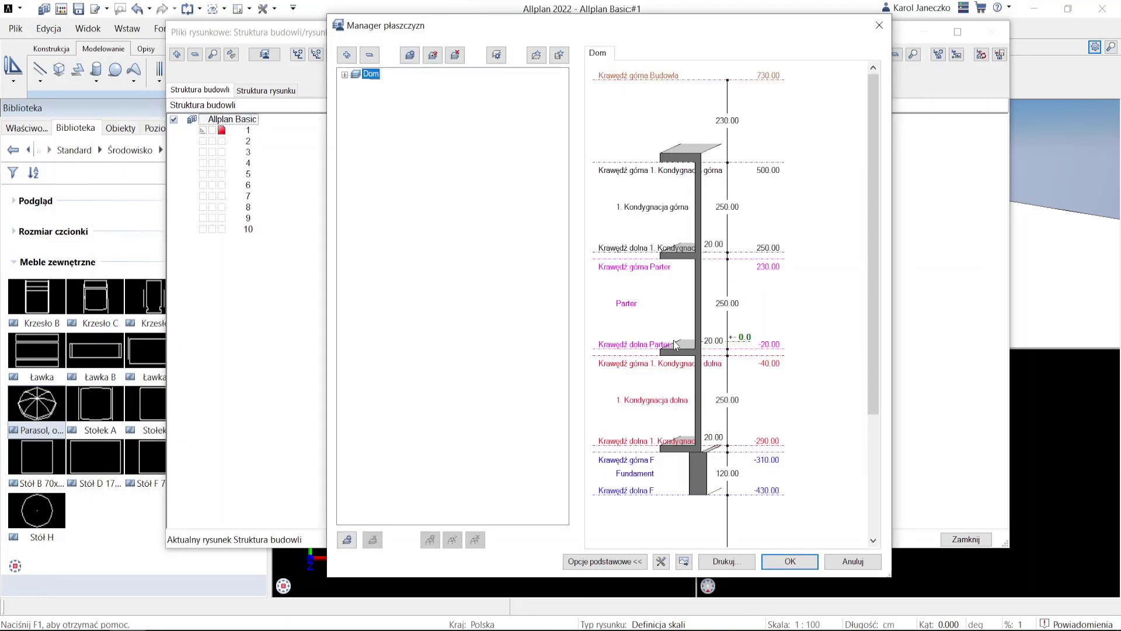
left_click(789, 561)
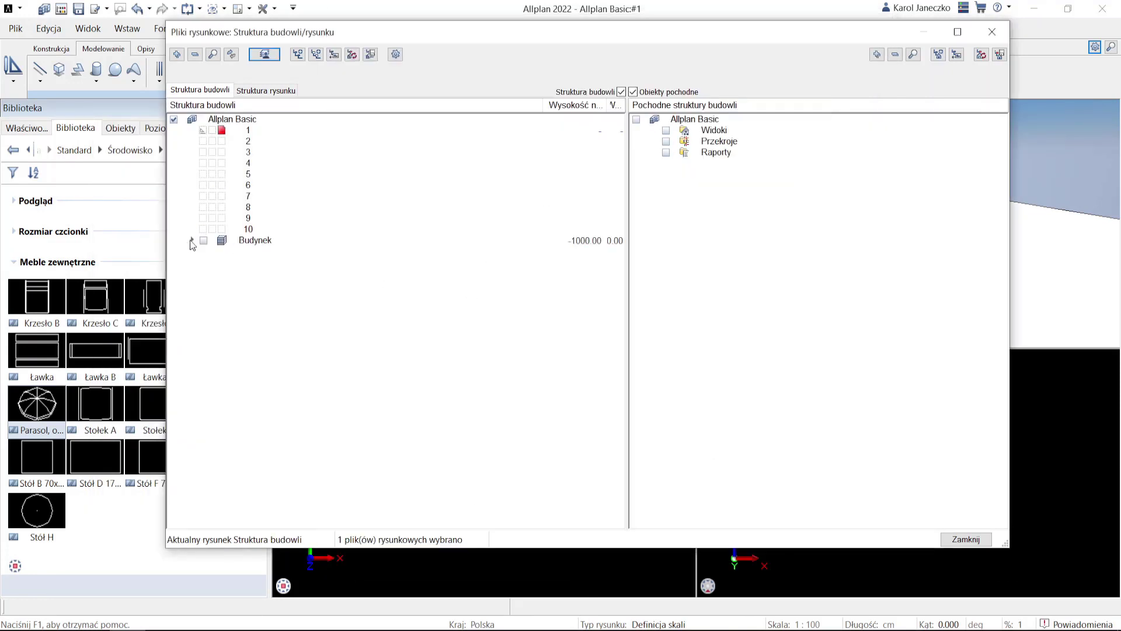
Make drawing file 21 under Parter the current one, name it "Sciany i inne", and return to the drawing
left_click(191, 240)
left_click(232, 360)
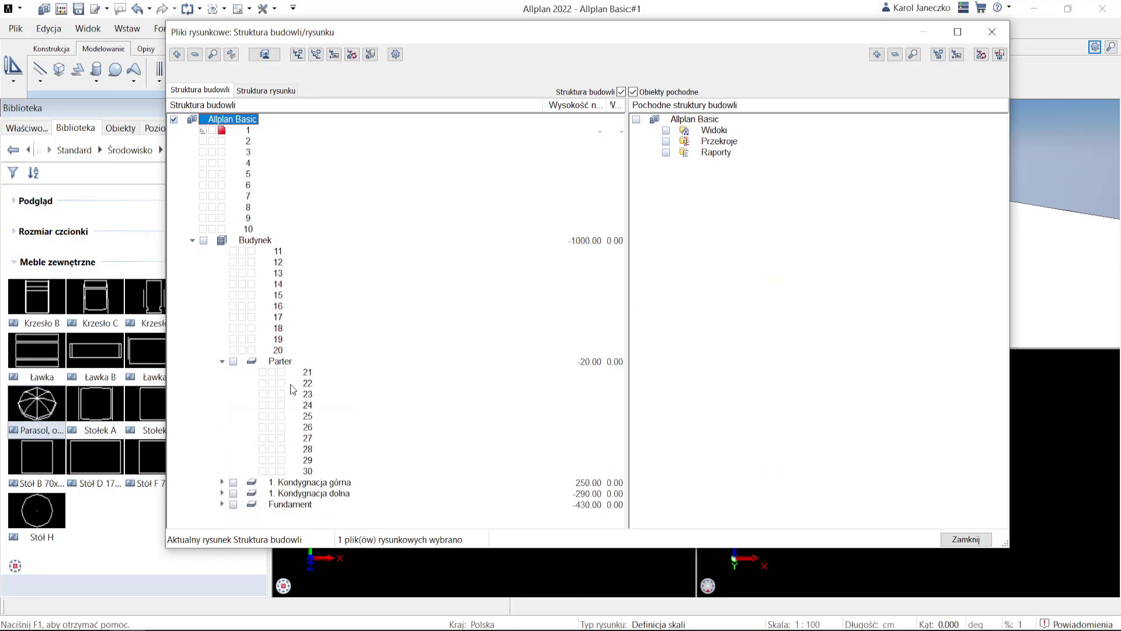
left_click(280, 372)
type("Sciany i inne")
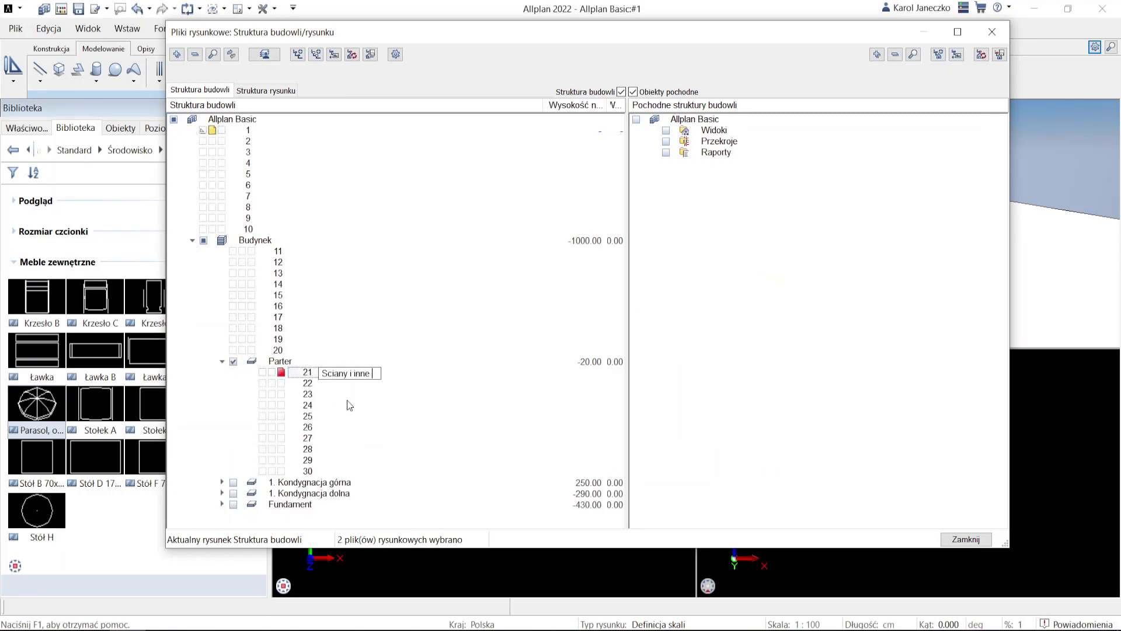
key("Return")
key("Return")
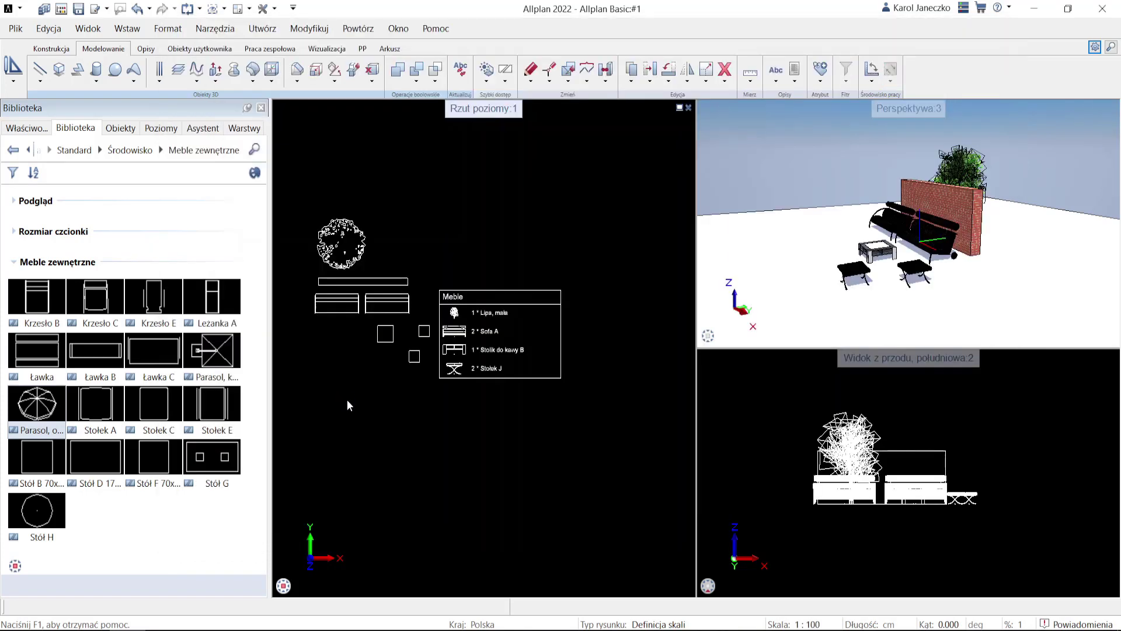
Remove the Meble legend and transfer the tree, wall and furniture into drawing file 21
key("Delete")
left_click(491, 358)
key("Escape")
key("Delete")
left_click_drag(542, 428, 308, 179)
key("ctrl+z")
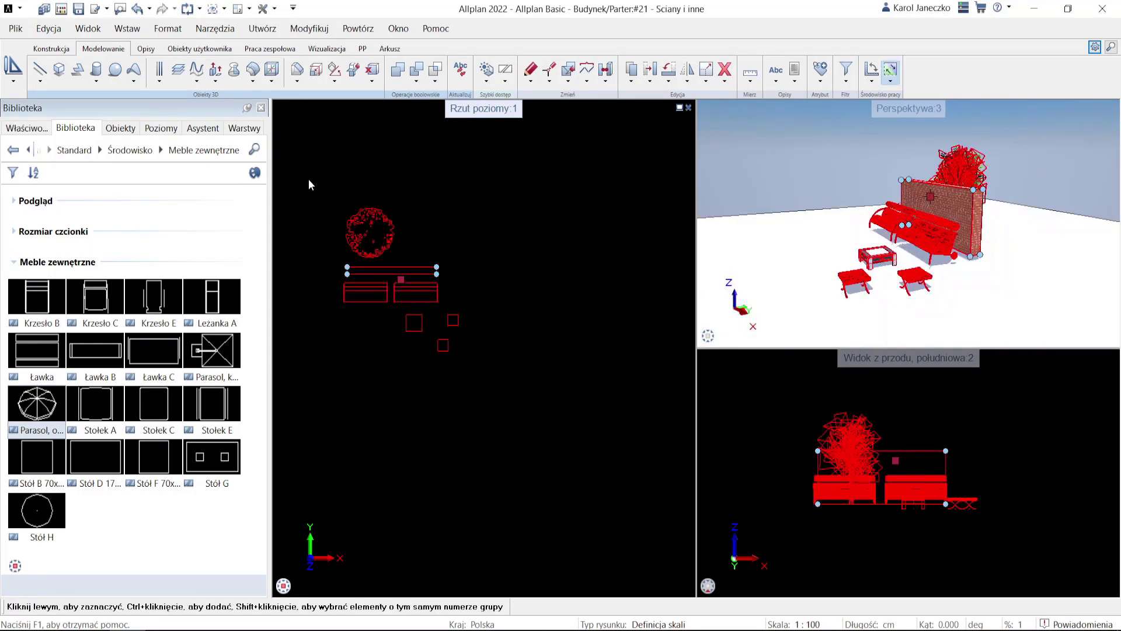
Open the drawing file selection, show the building structure and select the file "Sciany i inne"
key("F2")
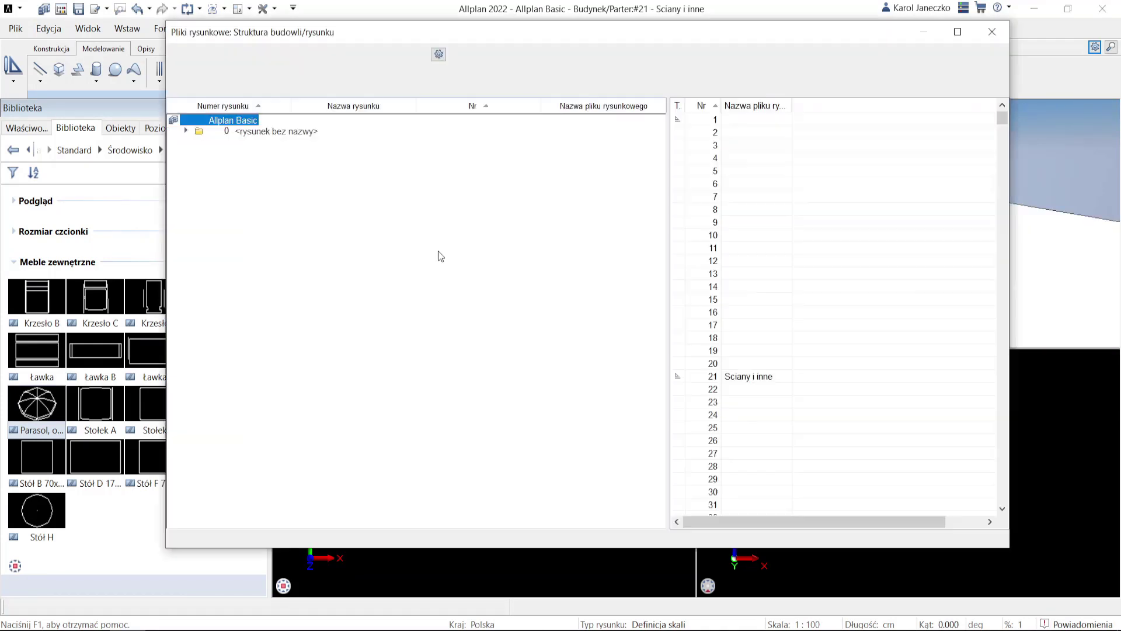
left_click(210, 91)
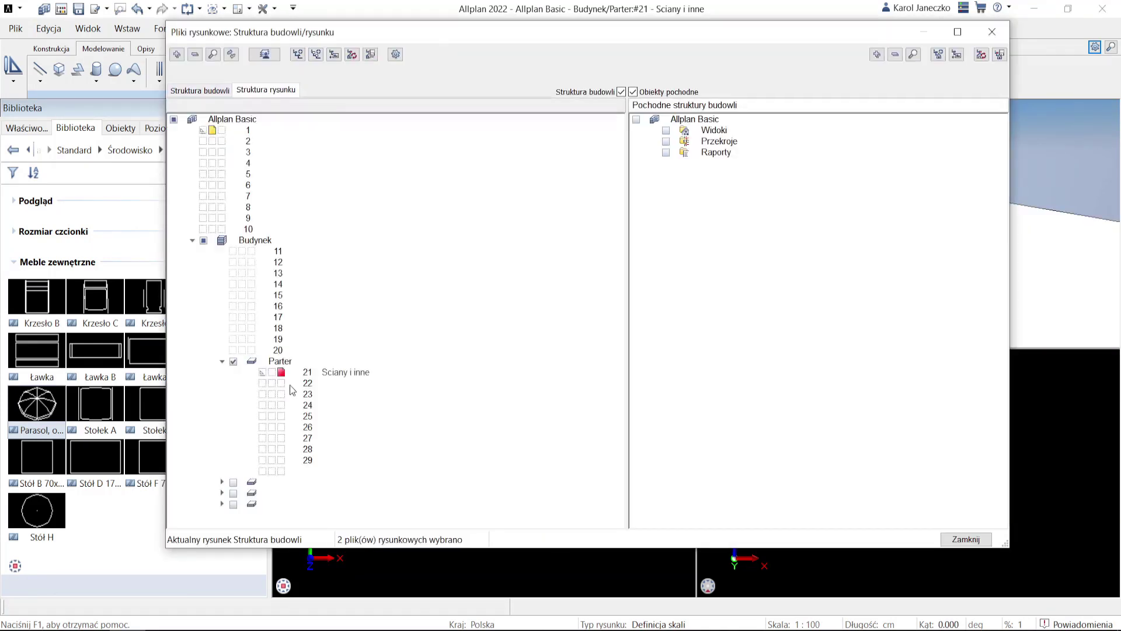
left_click(323, 376)
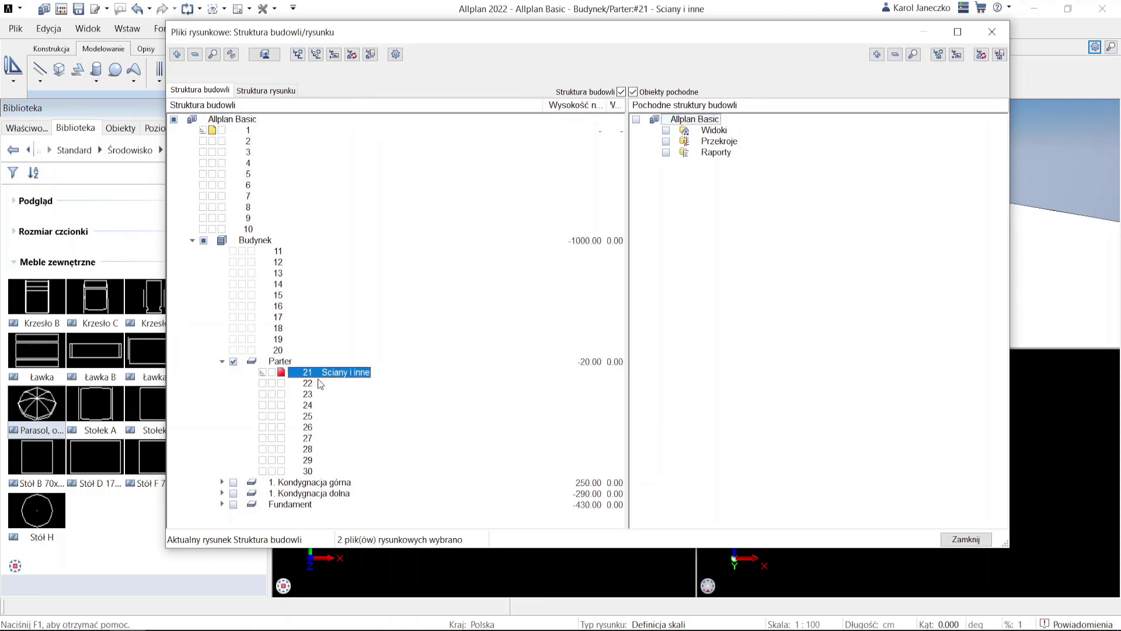
Examine which types of structure level can be added under Parter
right_click(289, 364)
mouse_move(445, 413)
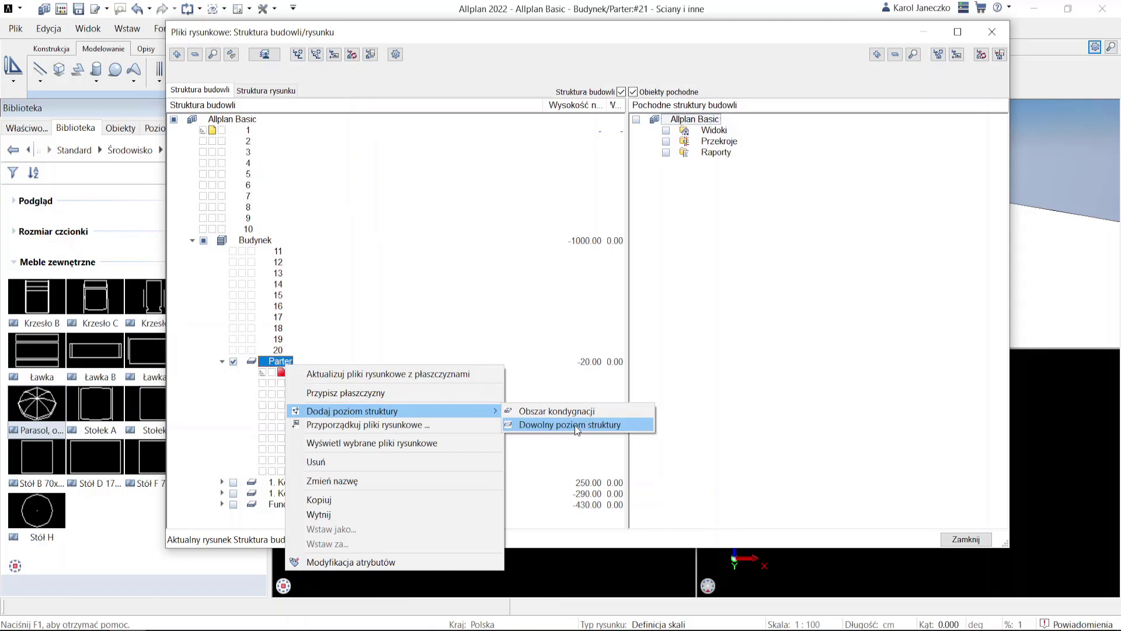
key("Escape")
key("Escape")
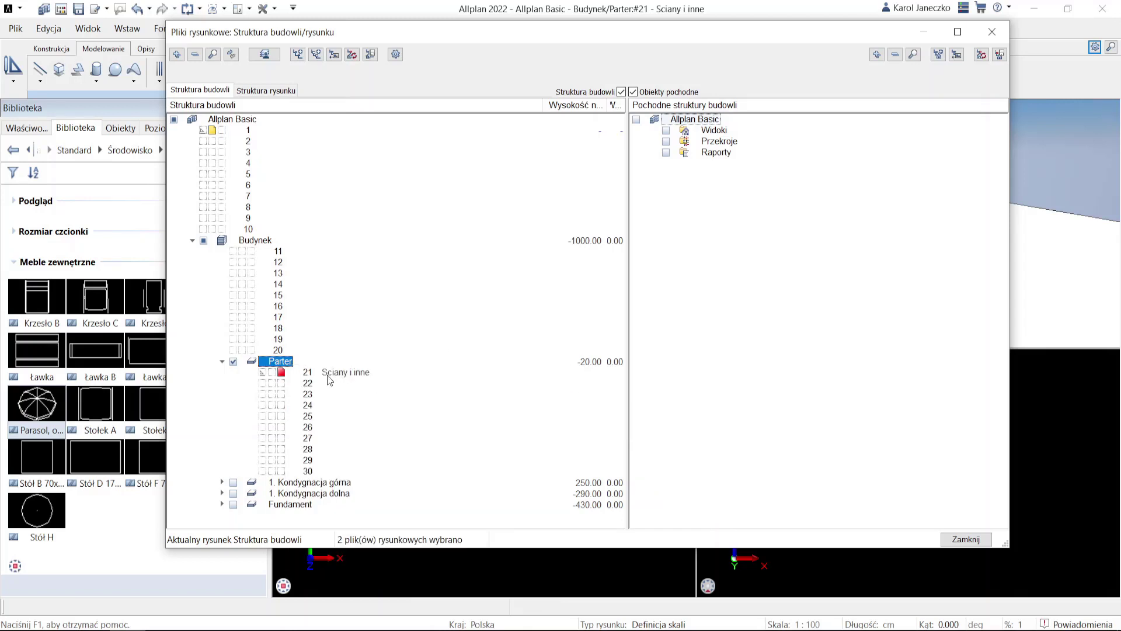
Turn off drawing file 1 and open only file 21, "Sciany i inne"
left_click(328, 375)
left_click(213, 131)
double_click(336, 370)
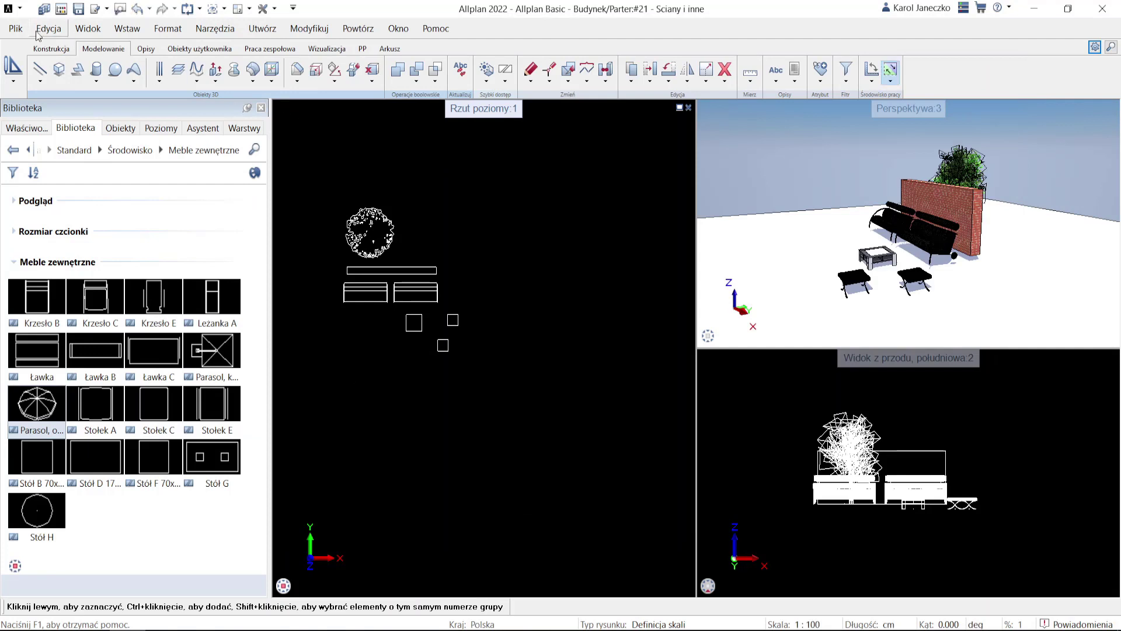
Start an IFC export and choose the currently loaded drawing file 21 as its source
left_click(18, 29)
mouse_move(77, 449)
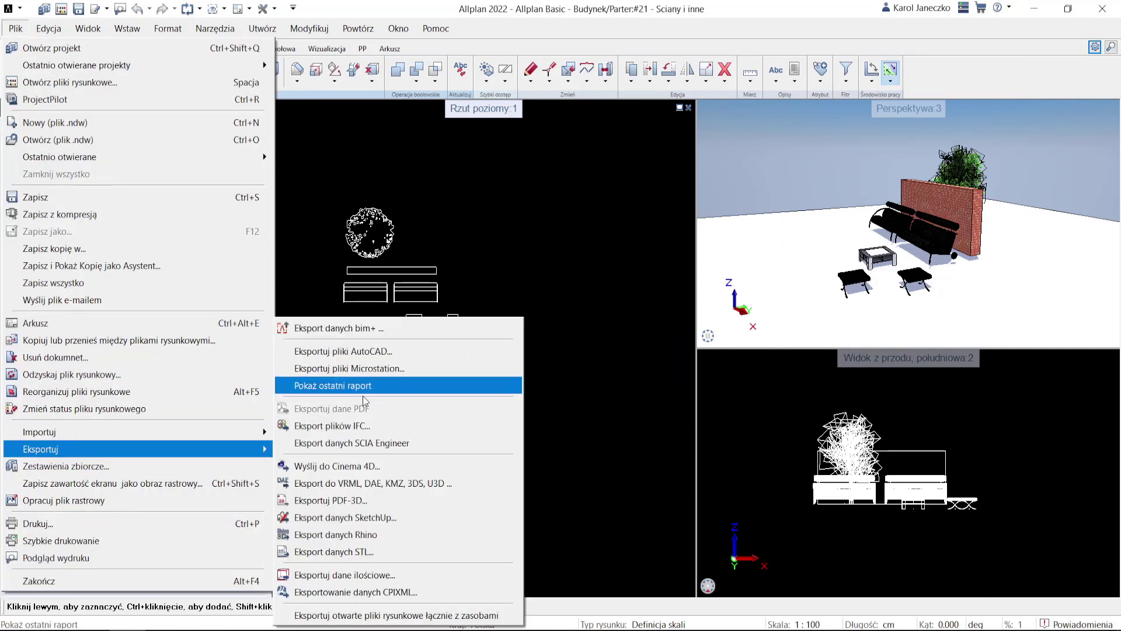
left_click(373, 427)
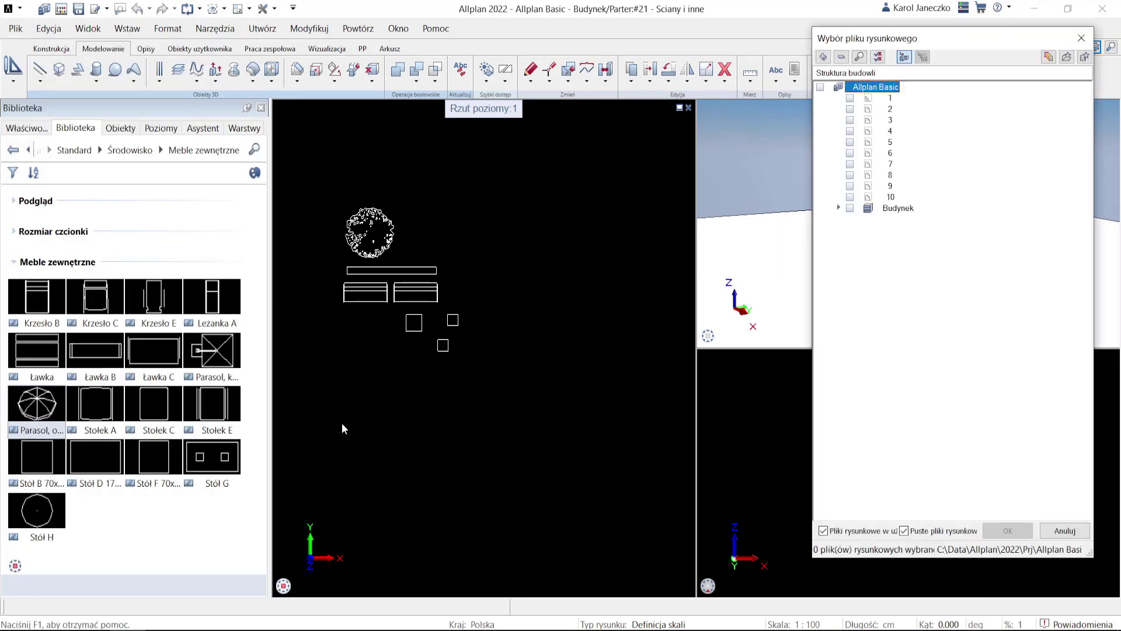
left_click(1049, 57)
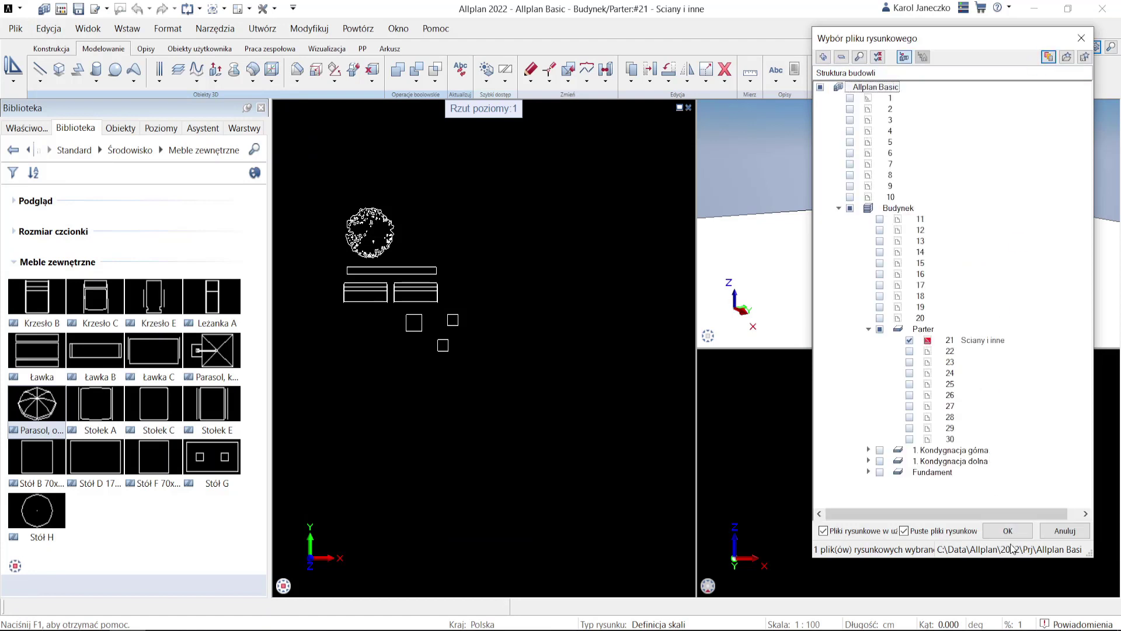
left_click(1010, 533)
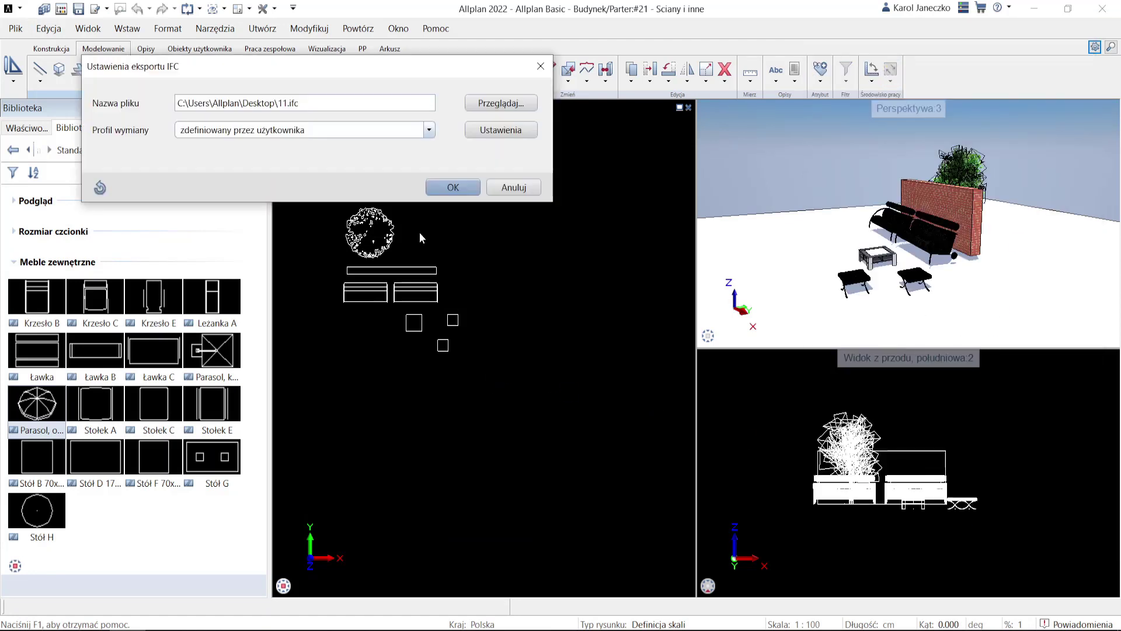
Create a new attribute mapping configuration in the IFC export settings and save it on the desktop as 11
left_click(503, 132)
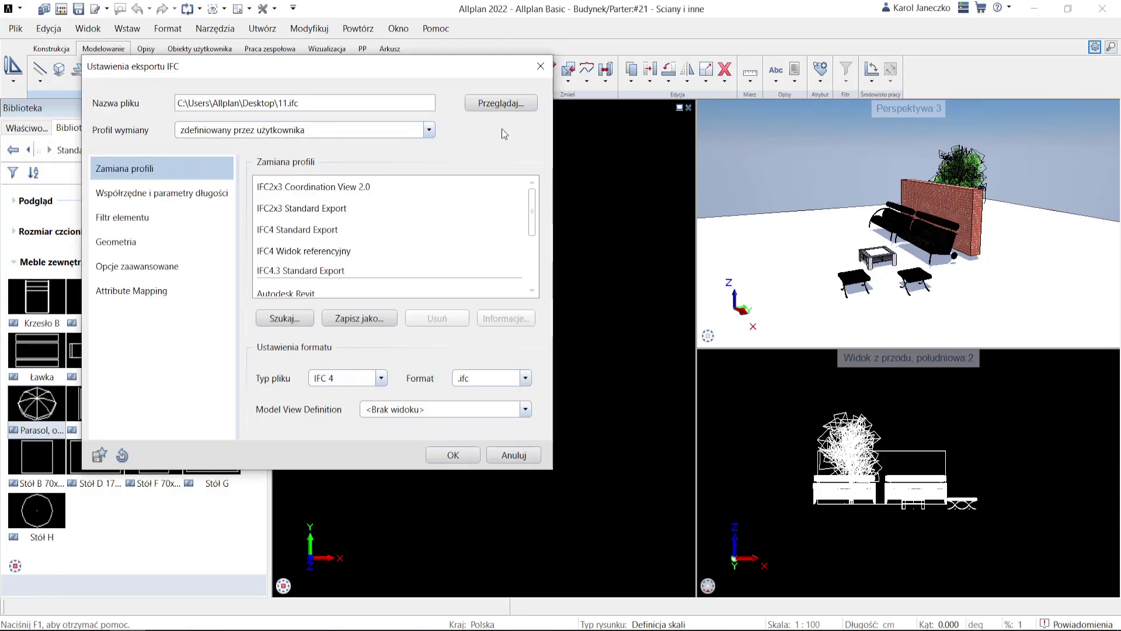
left_click(151, 295)
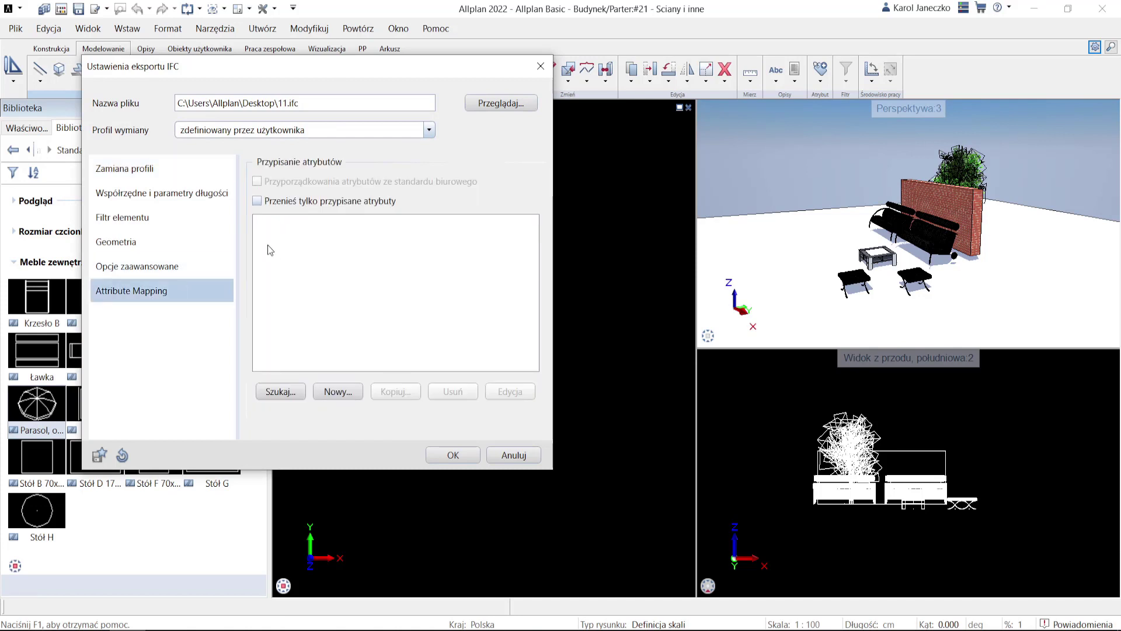
left_click(332, 392)
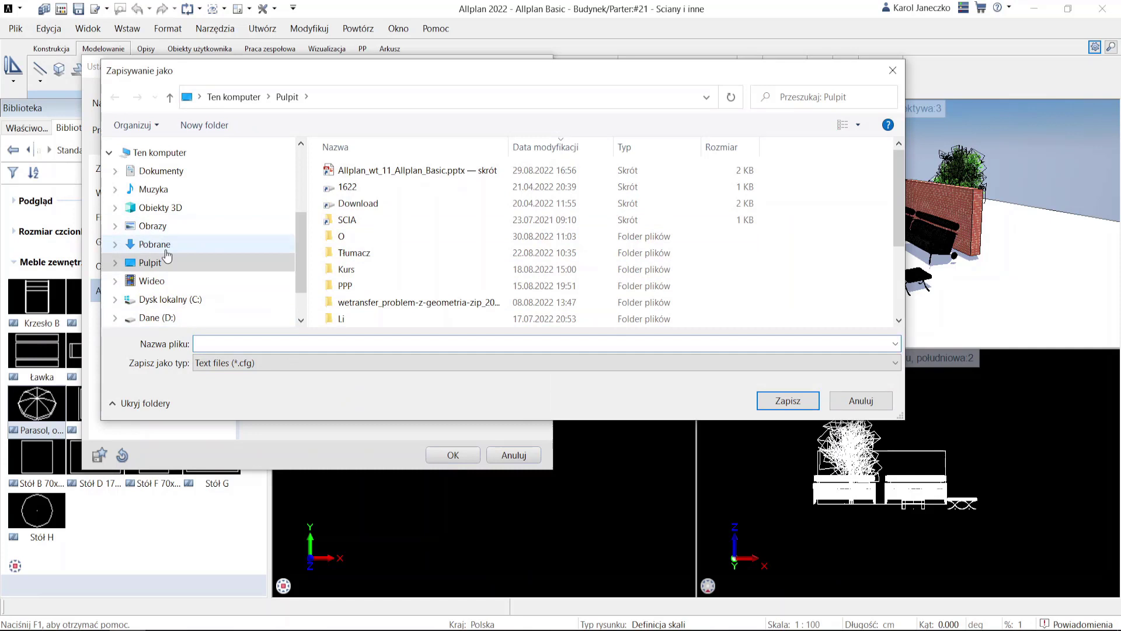
left_click(776, 342)
type("11")
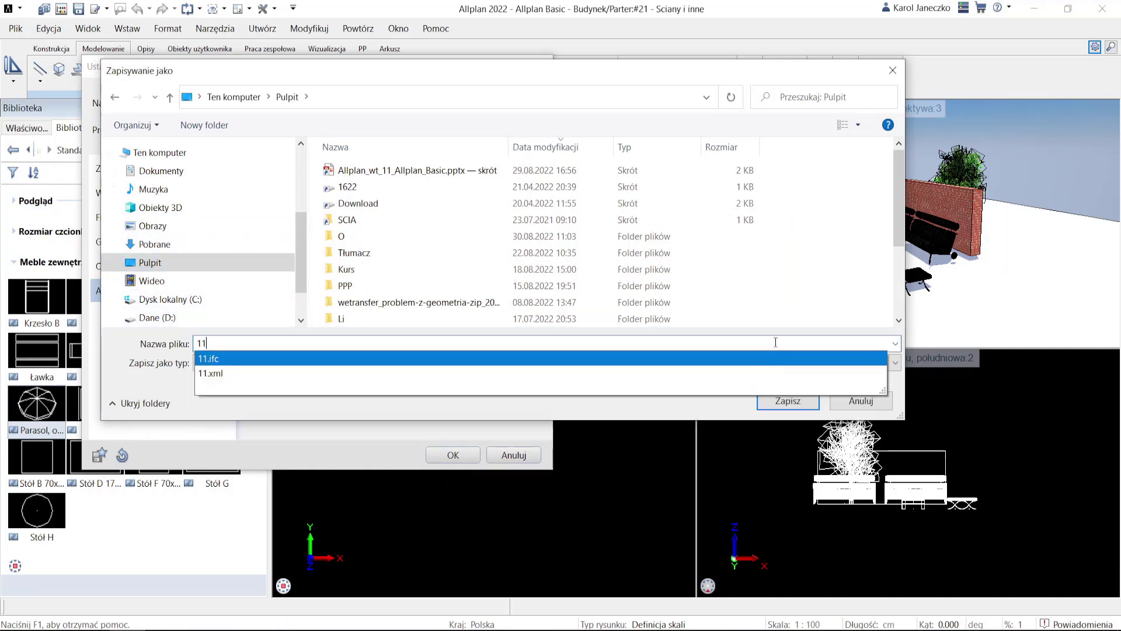
left_click(788, 401)
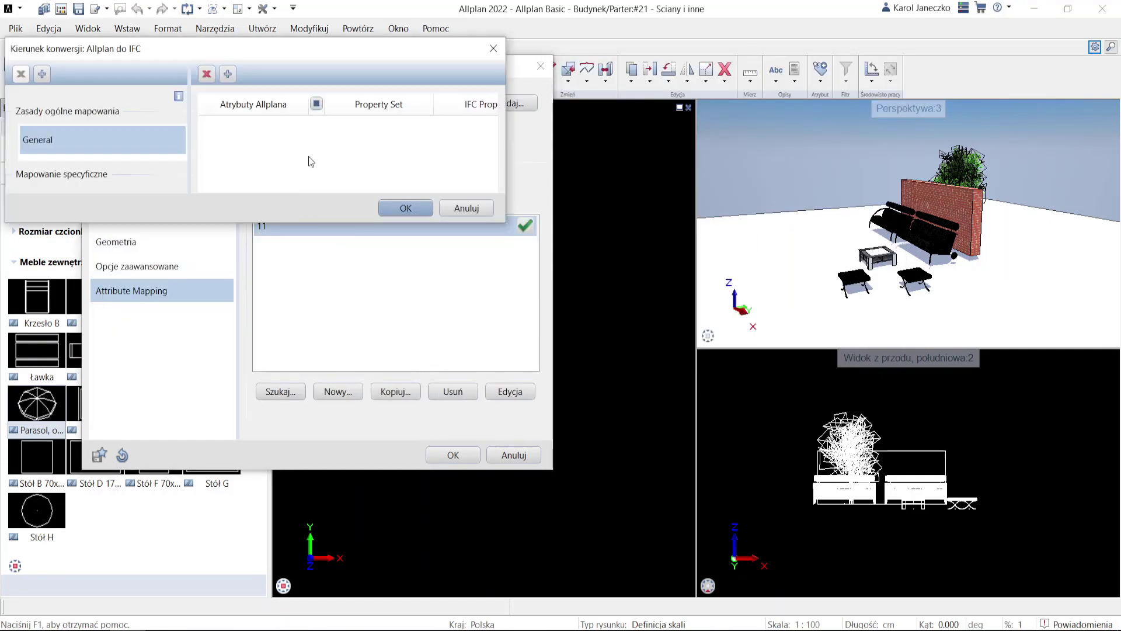
left_click_drag(505, 221, 788, 426)
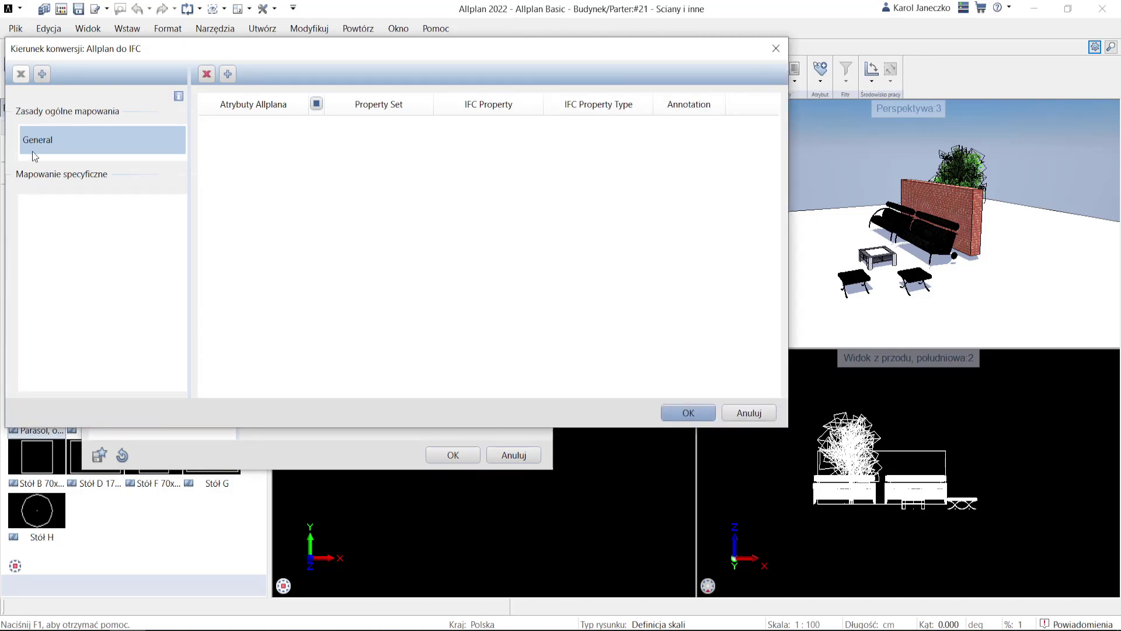
left_click(37, 74)
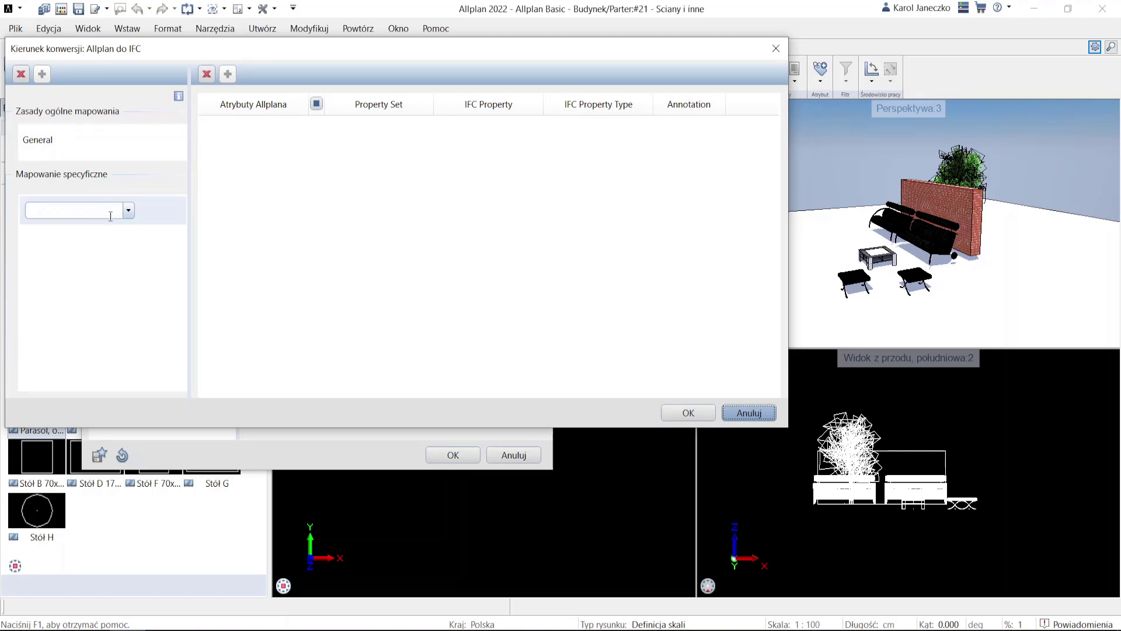
left_click(21, 74)
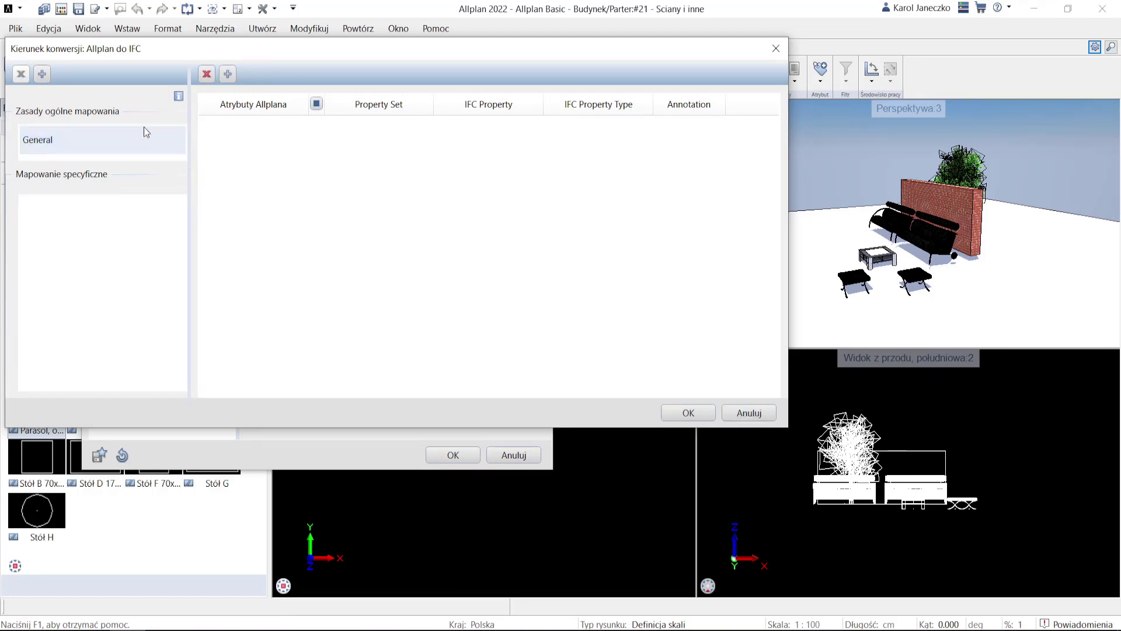
Add a general mapping rule for the user attribute Typ_sciany
left_click(227, 74)
left_click(289, 126)
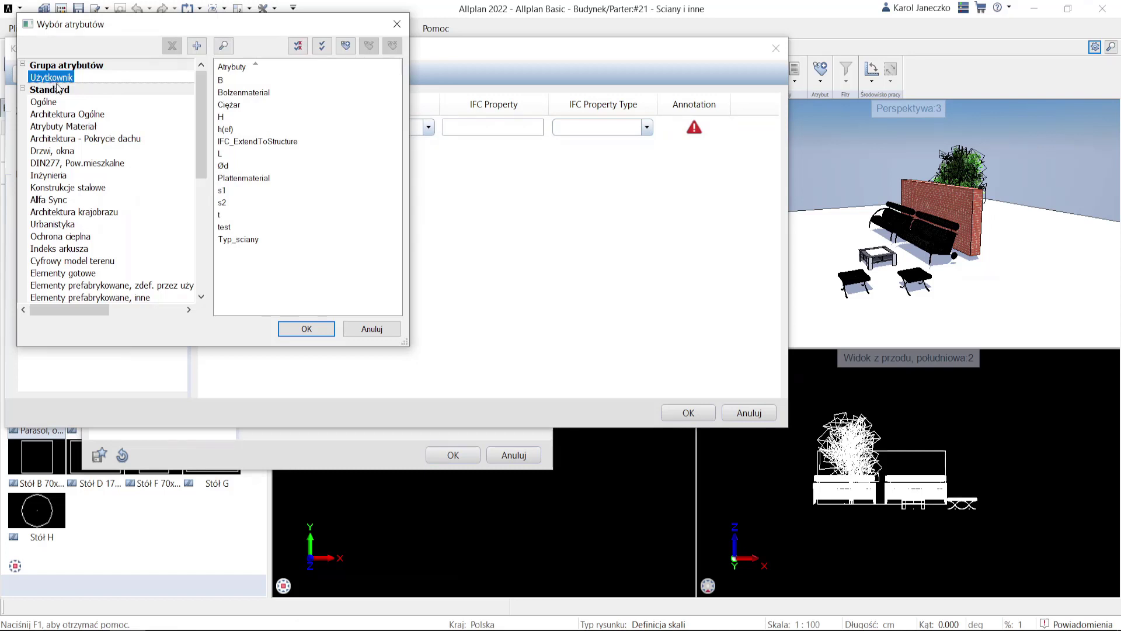
left_click(240, 240)
left_click(308, 327)
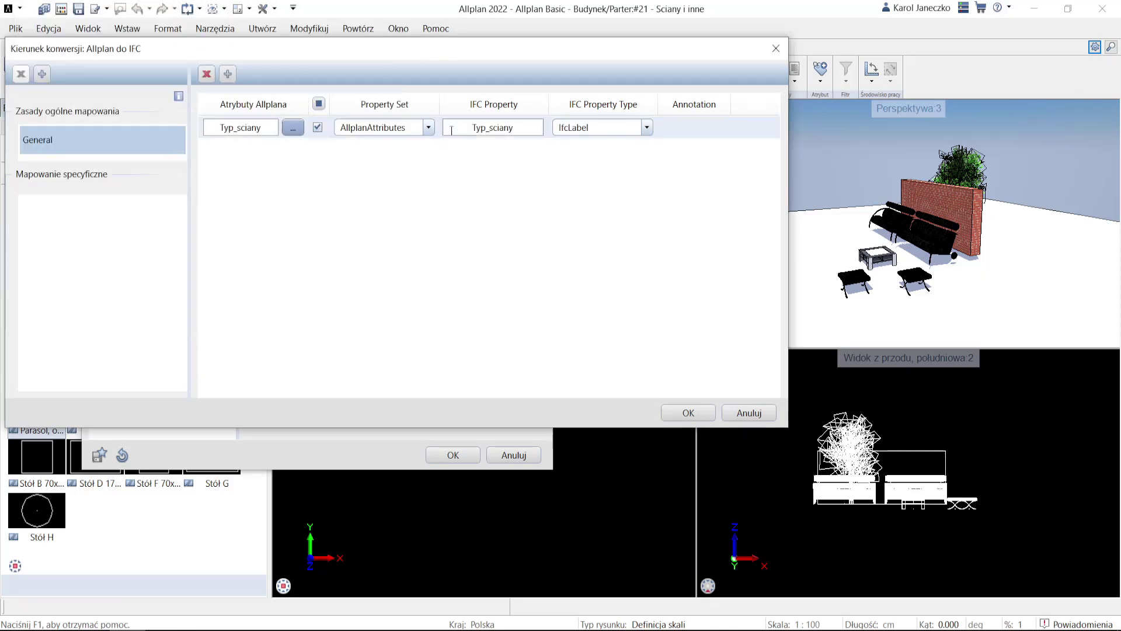
Change the Typ_sciany rule's IFC property name to Typ and discard the mapping changes
left_click_drag(518, 129, 420, 132)
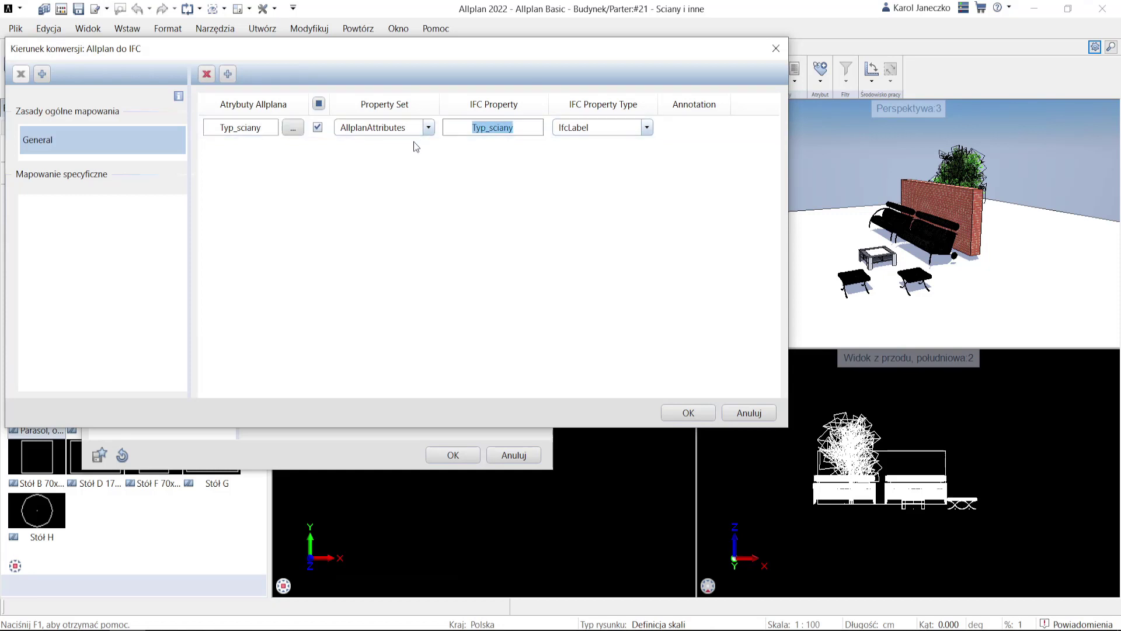
left_click(519, 129)
key("BackSpace")
key("BackSpace")
key("BackSpace")
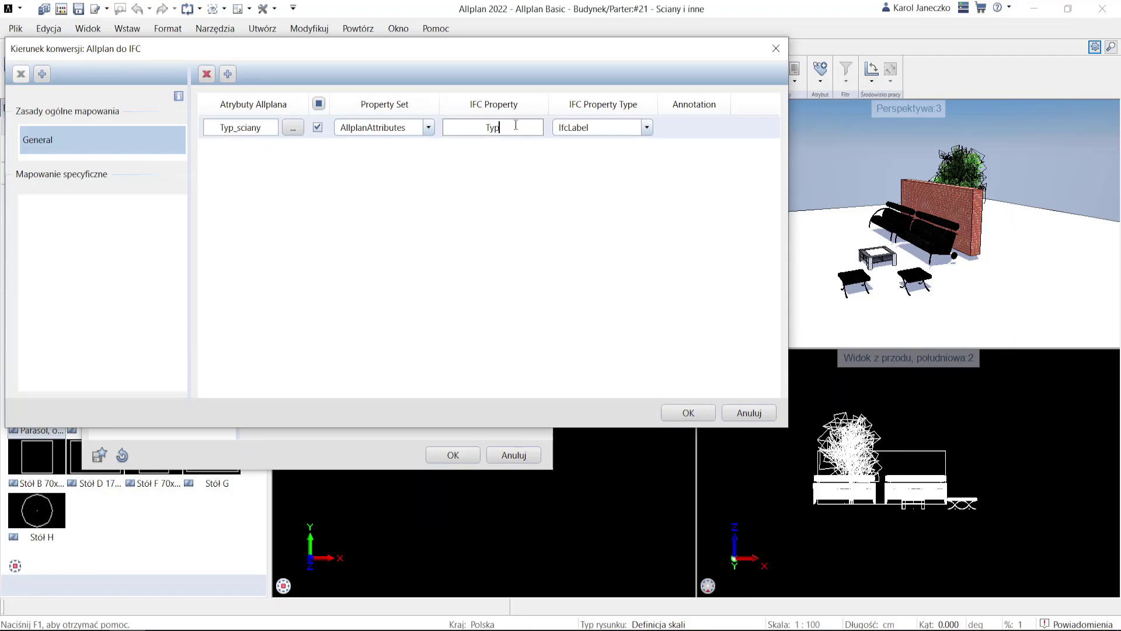
key("shift+Home")
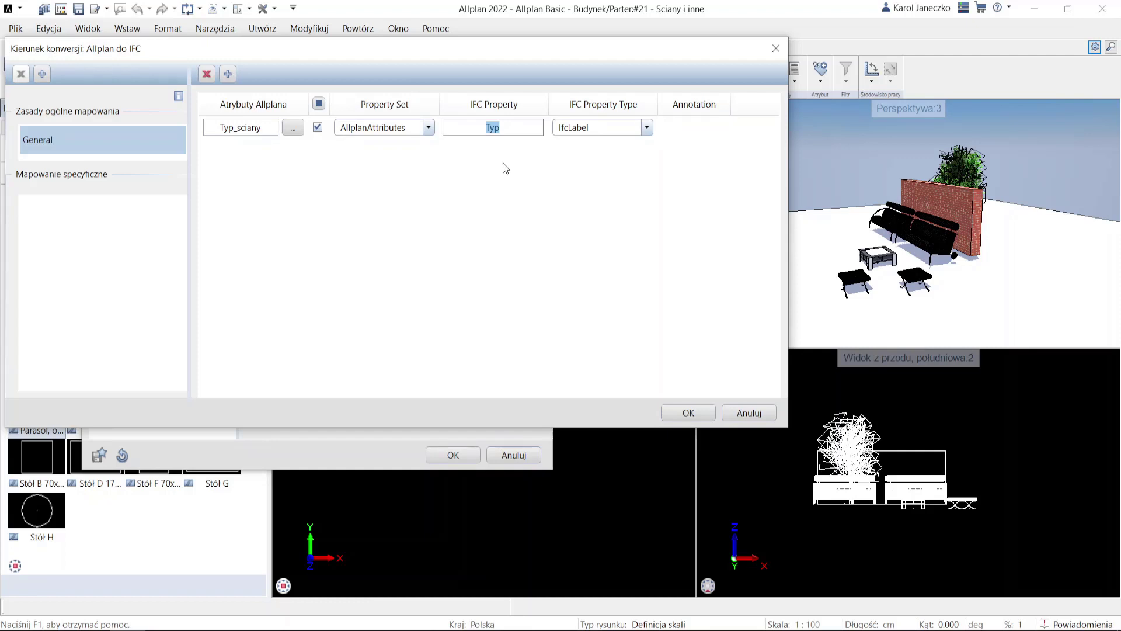
left_click(750, 413)
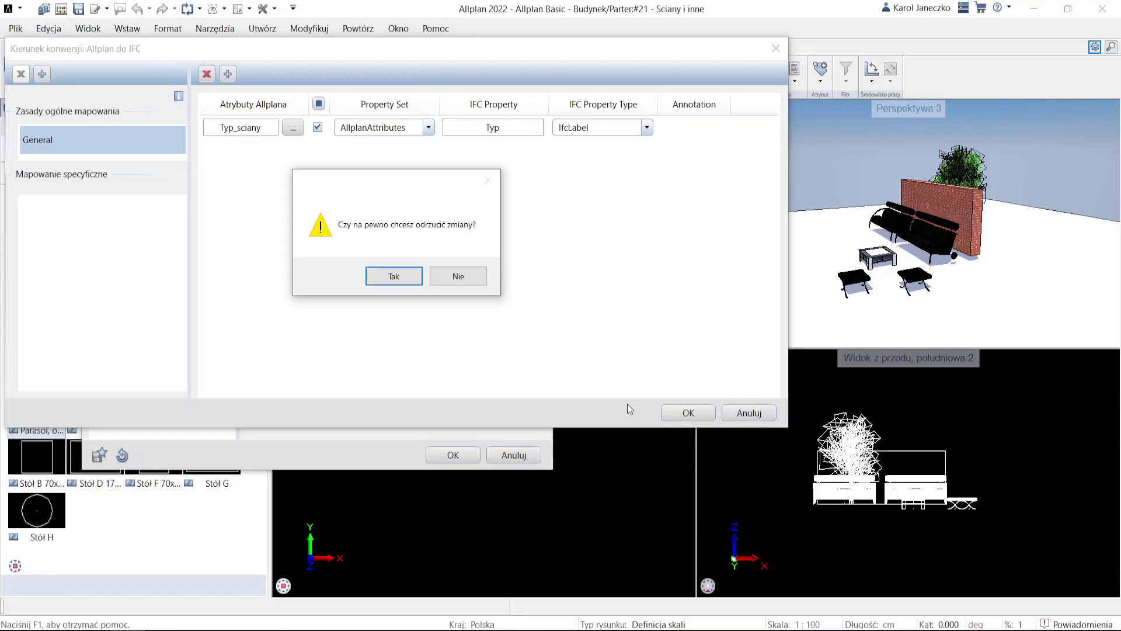
left_click(394, 275)
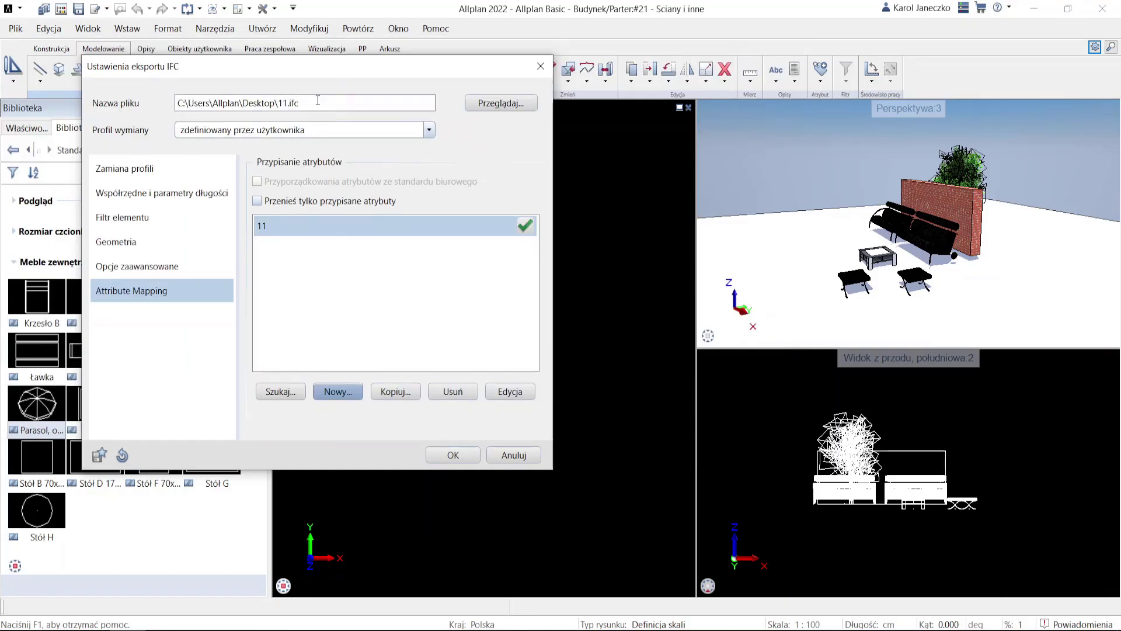
Export drawing file 21 to 11.ifc on the desktop using attribute mapping 11, and close the export report
left_click_drag(317, 103, 205, 103)
left_click(451, 455)
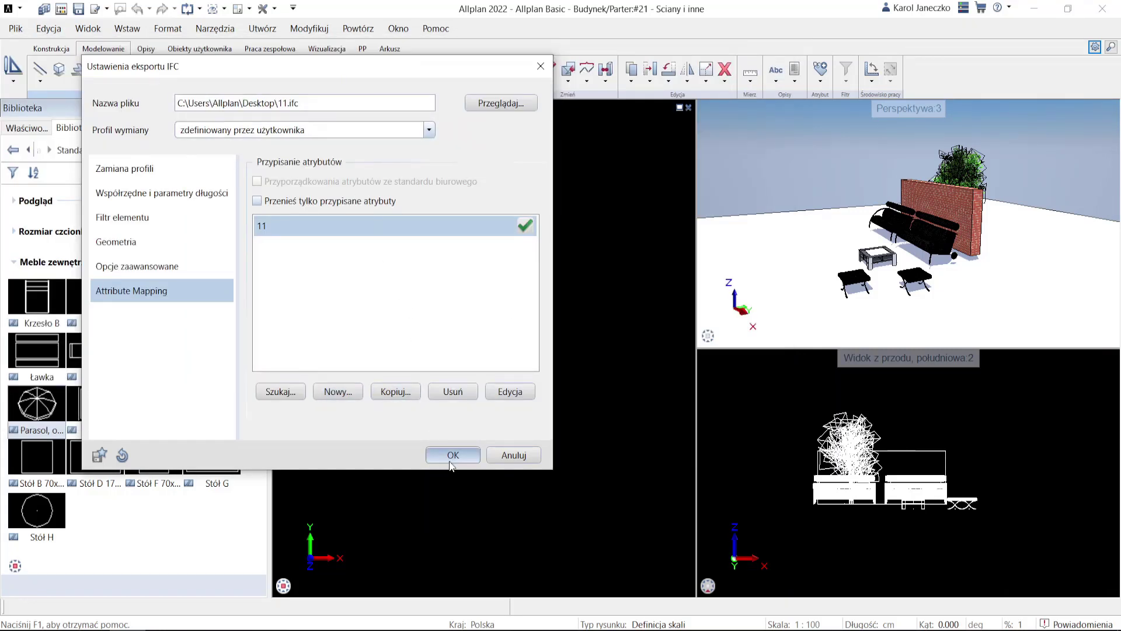
left_click(301, 308)
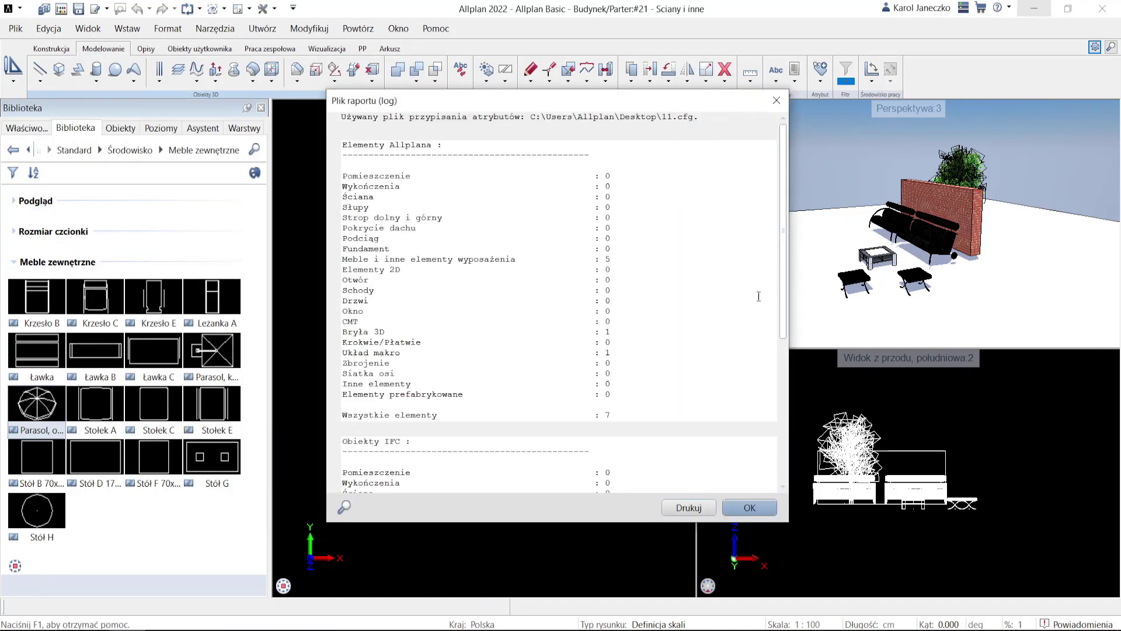
left_click(742, 506)
Minimise the open windows and open the exported 11.ifc from the desktop in BIMvision
left_click(1031, 14)
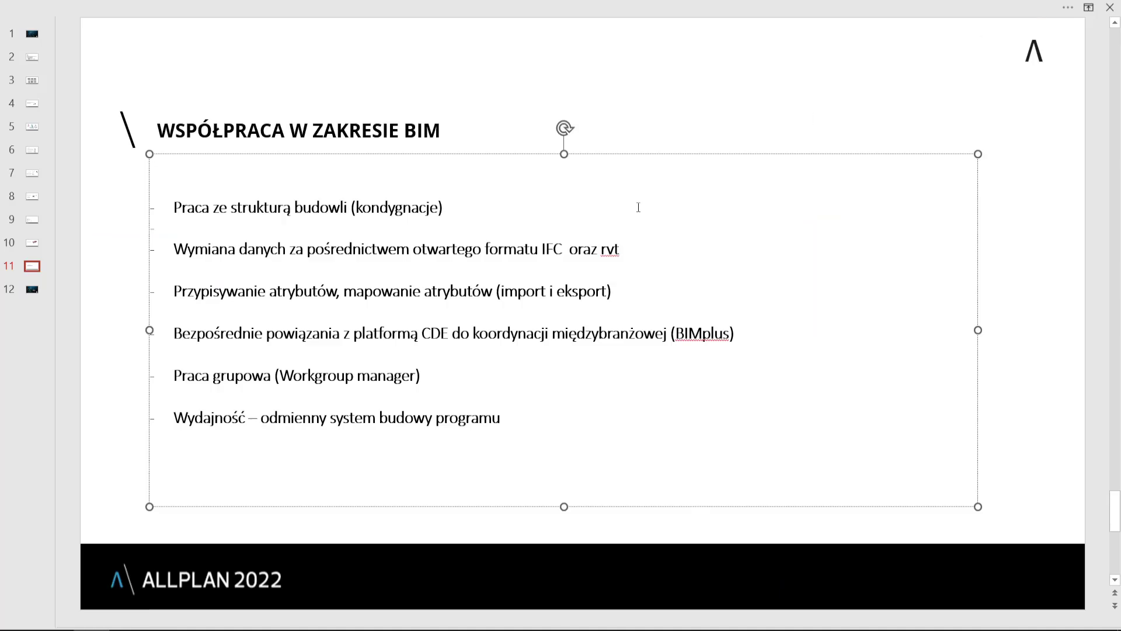
left_click(1103, 5)
left_click(342, 396)
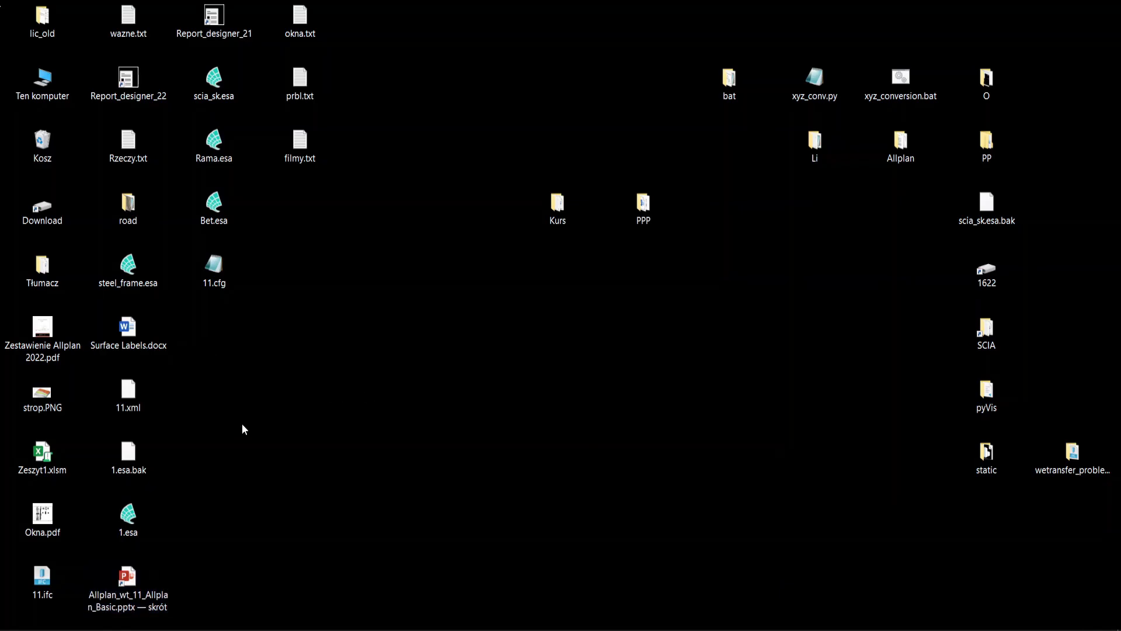
key("1")
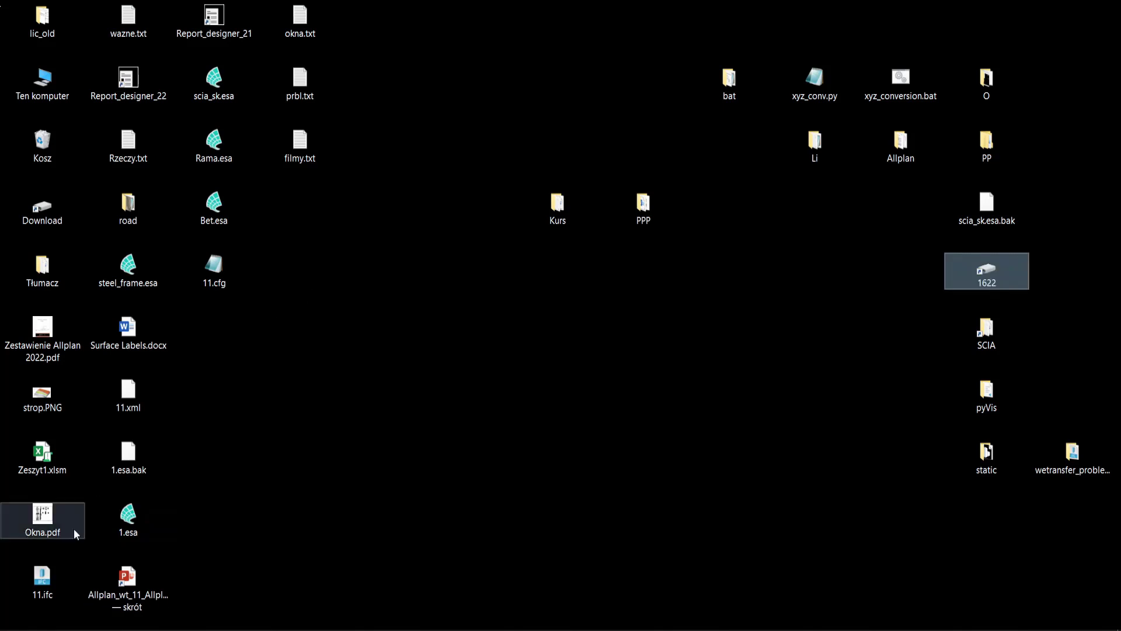
left_click(44, 578)
double_click(48, 577)
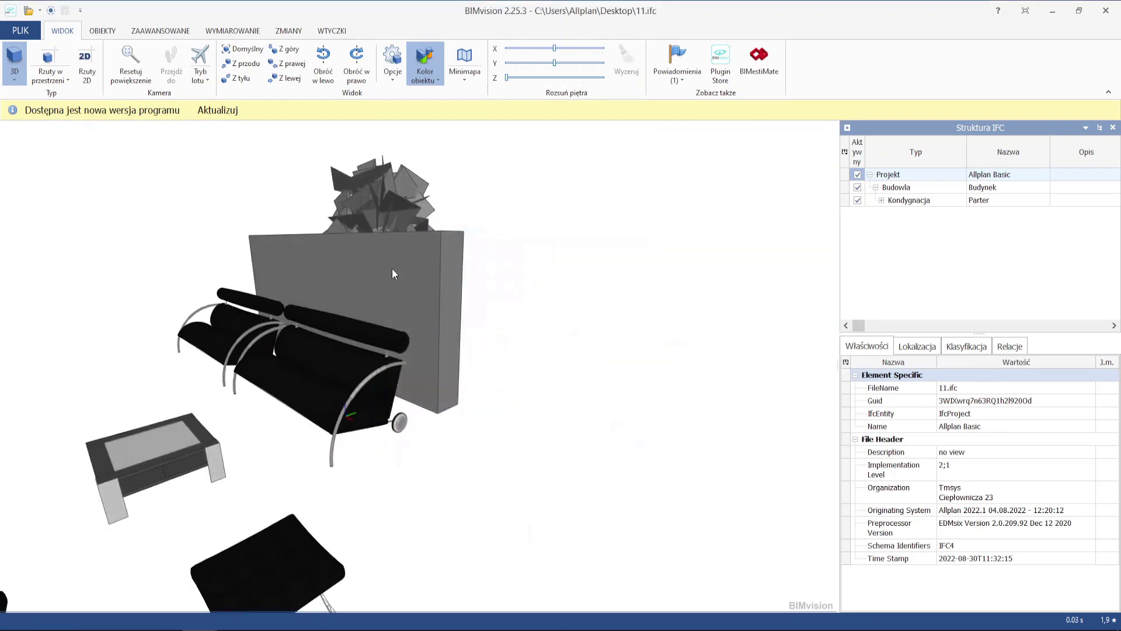
Inspect the wall's properties, location and classification data in the exported IFC model
left_click(391, 268)
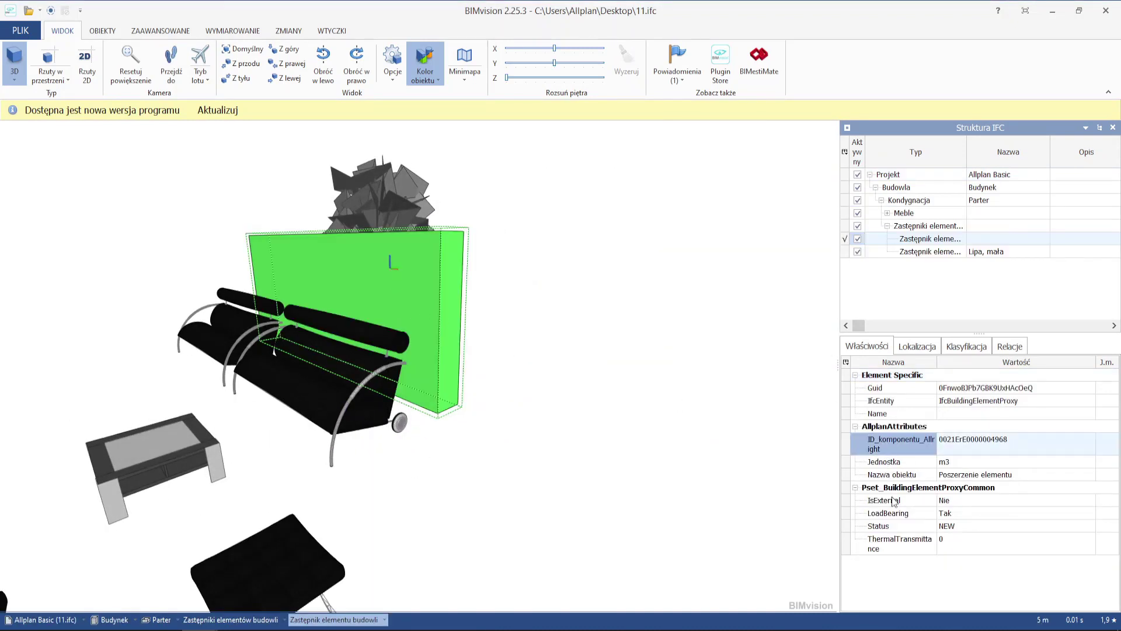
left_click(899, 540)
left_click_drag(472, 352, 451, 321)
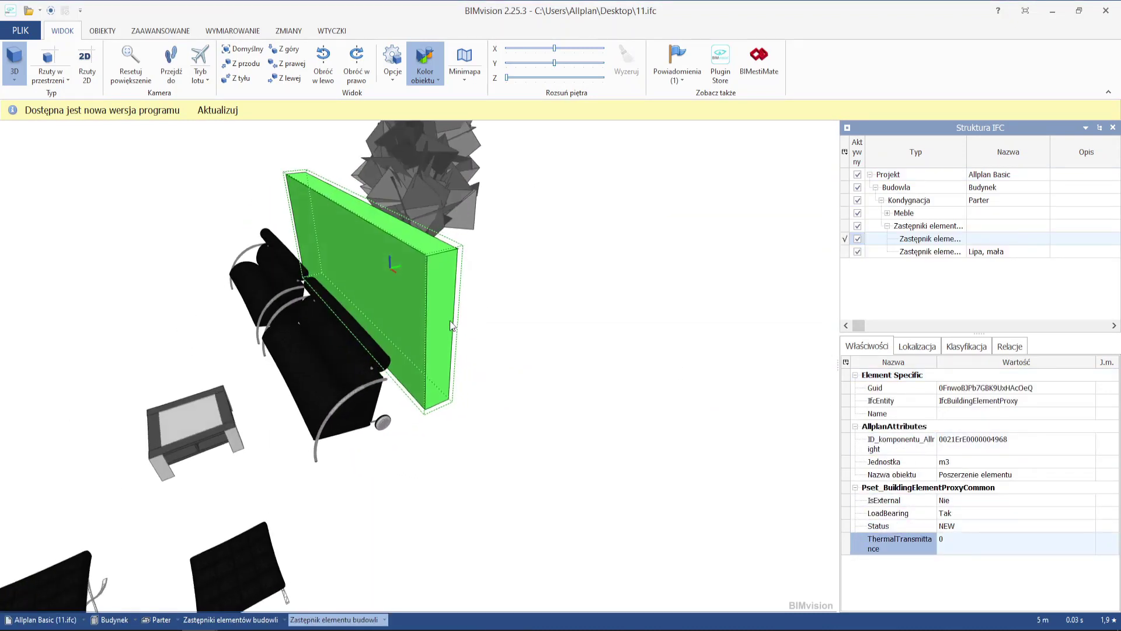
left_click(917, 346)
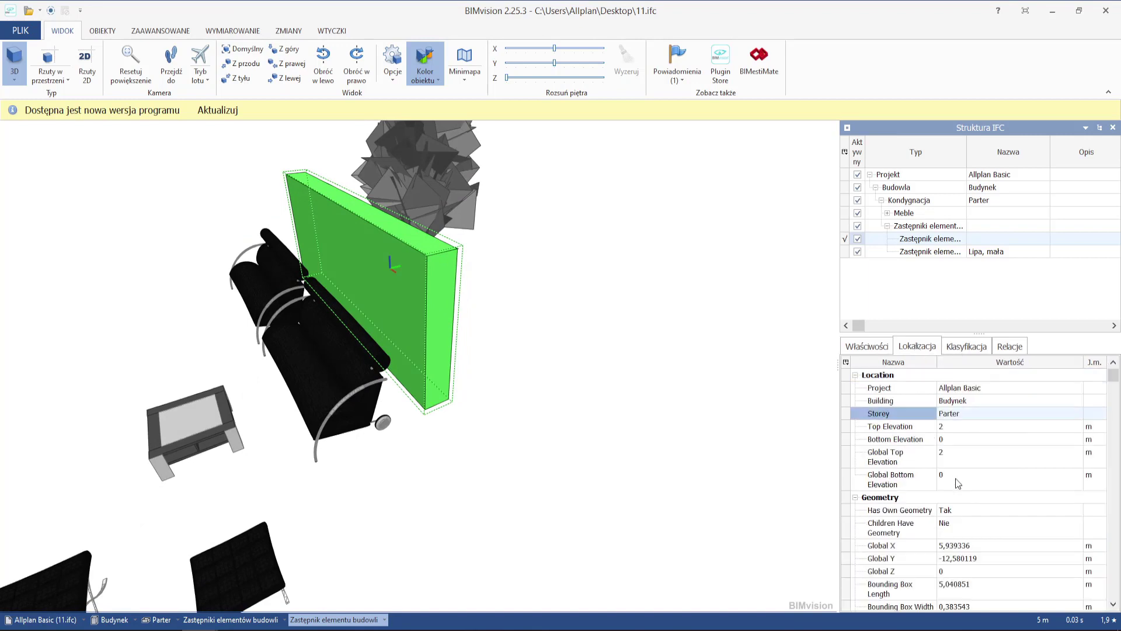
scroll(962, 541, "down", 2)
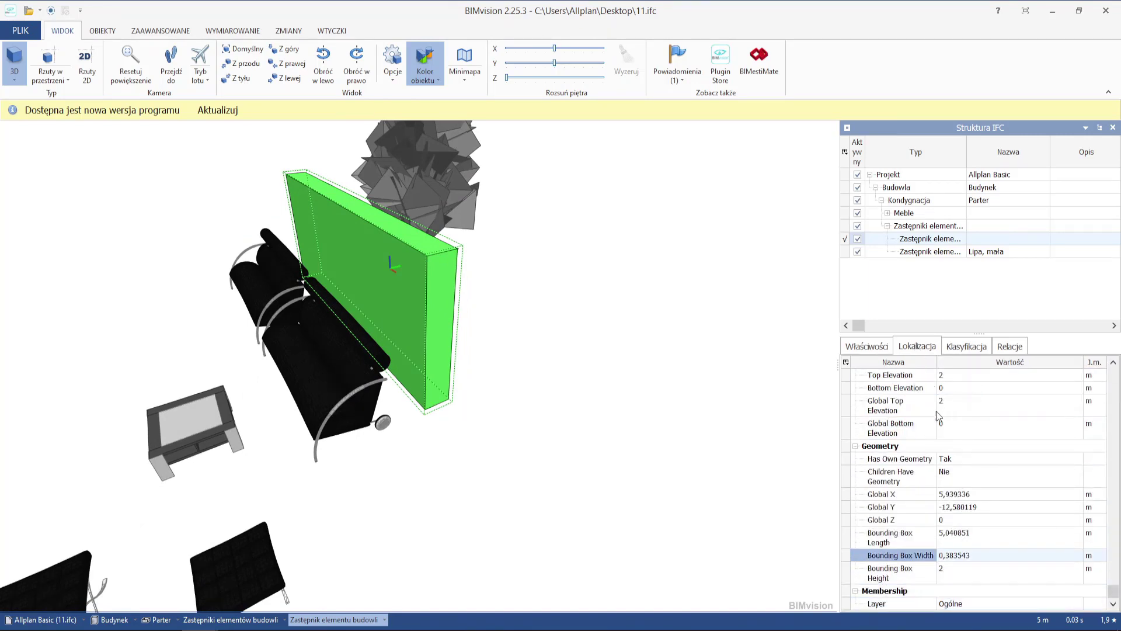
left_click(967, 346)
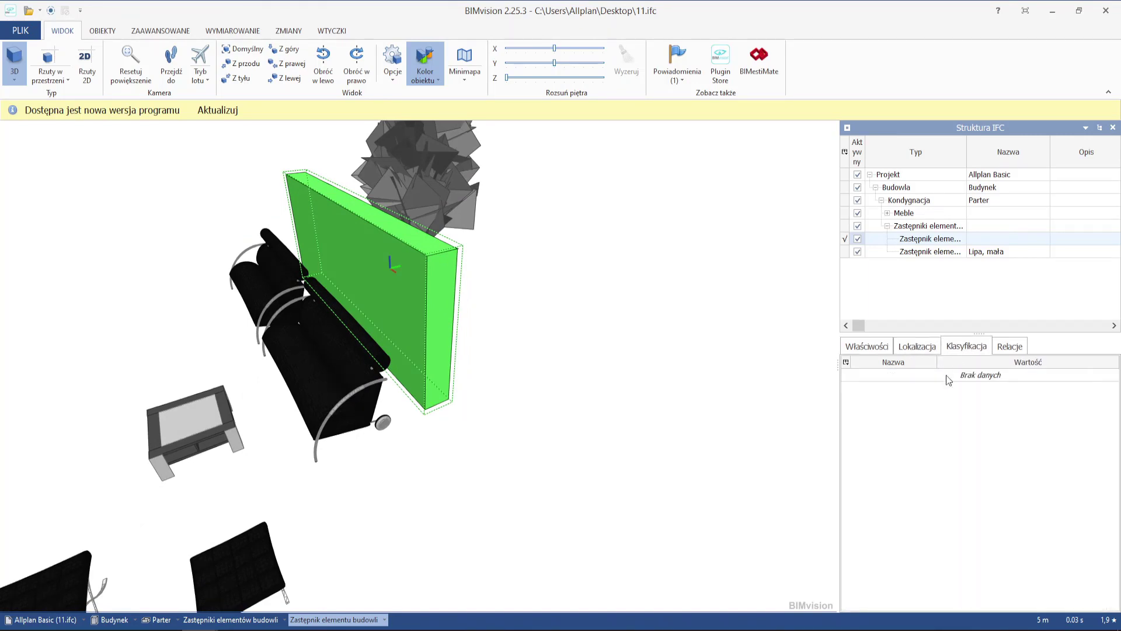
left_click(883, 346)
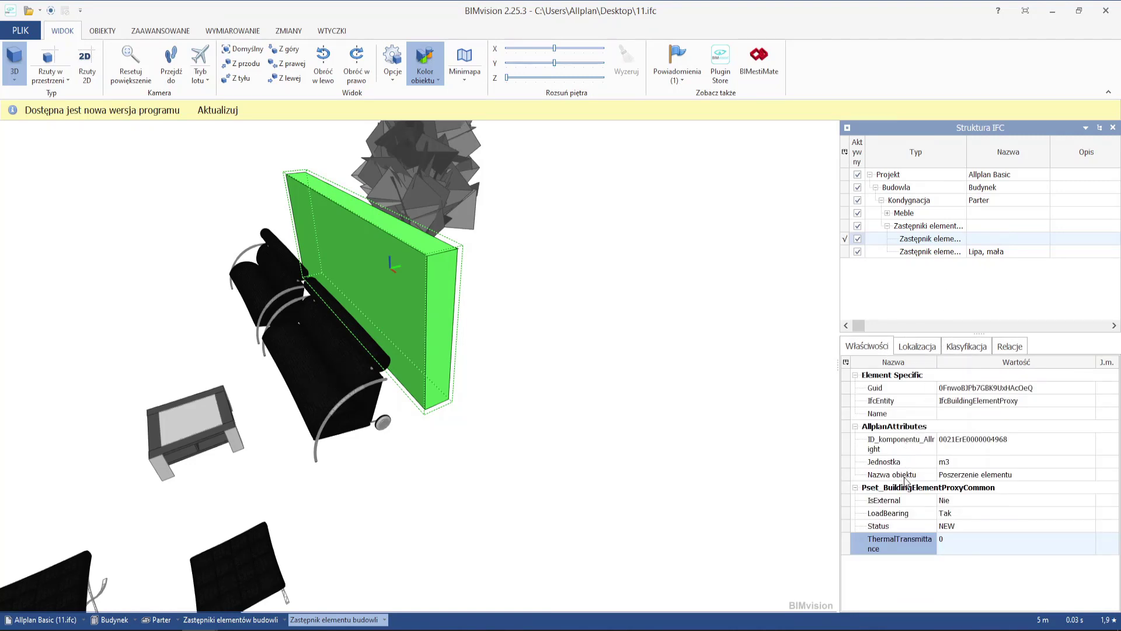
left_click_drag(447, 320, 466, 366)
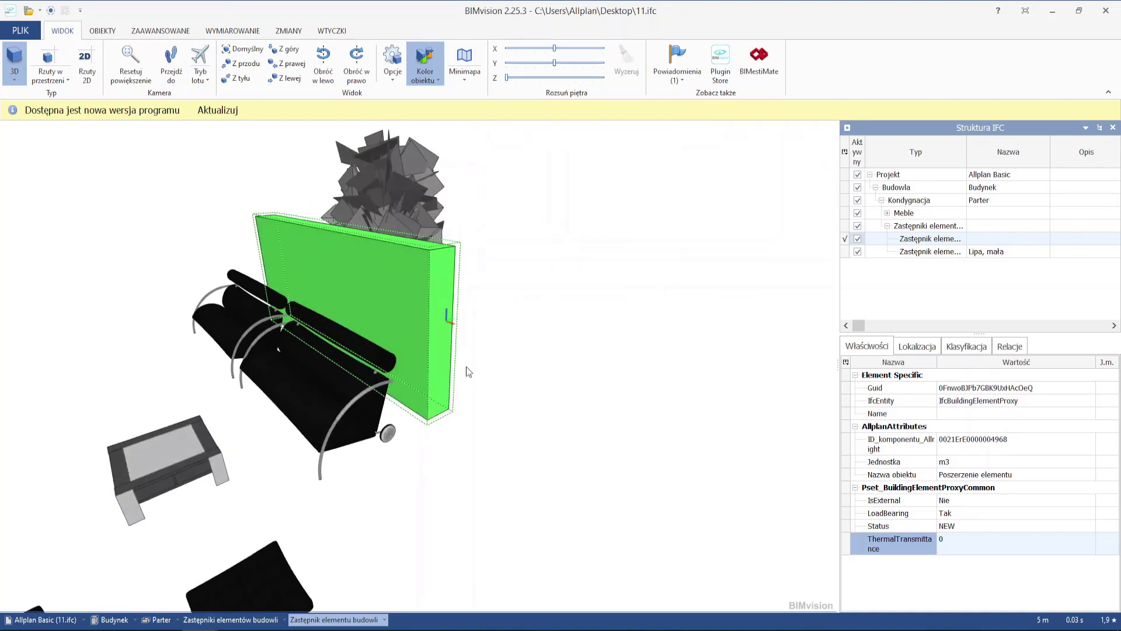
left_click(448, 425)
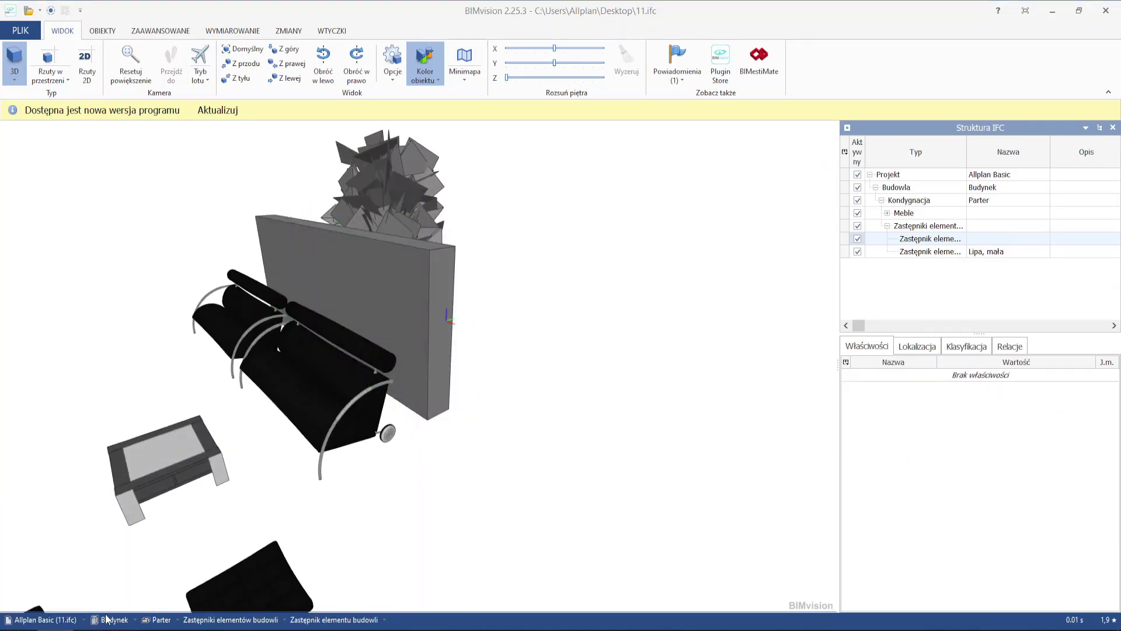
Switch to the PowerPoint presentation and highlight the slide's points on building structure and on IFC and rvt data exchange
left_click(155, 616)
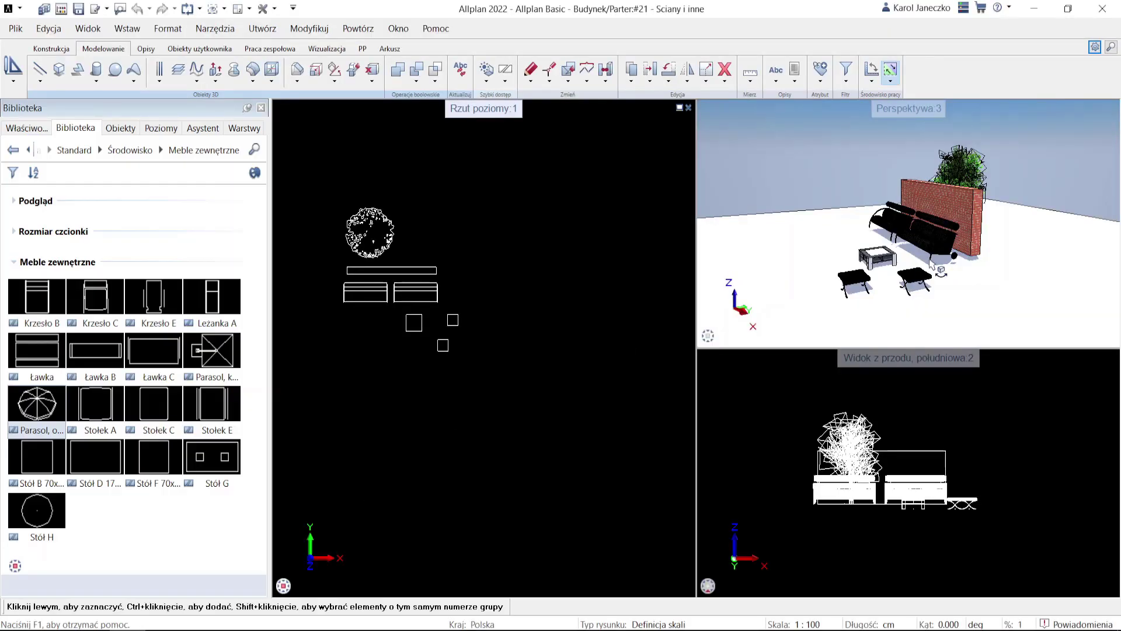
left_click_drag(946, 228, 986, 283)
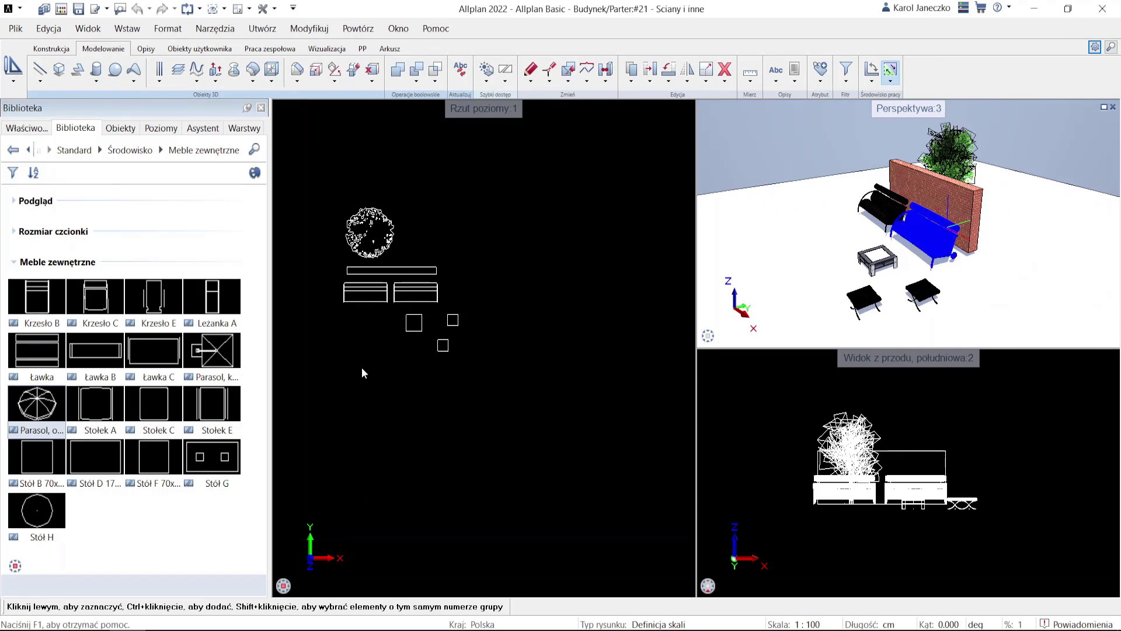
left_click(92, 625)
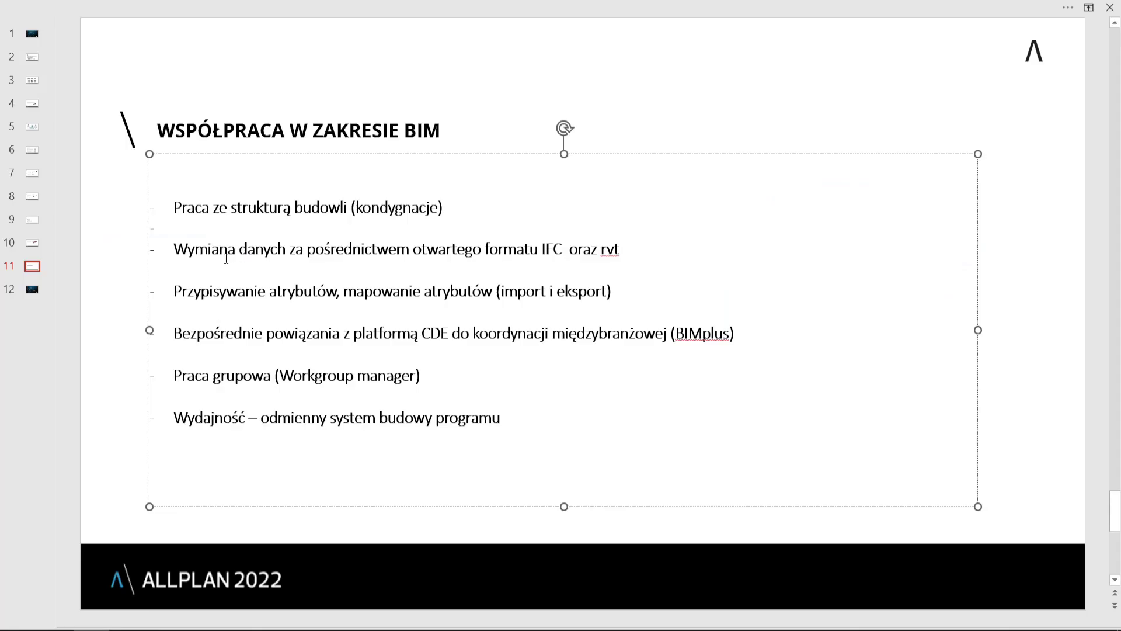
left_click_drag(174, 208, 419, 218)
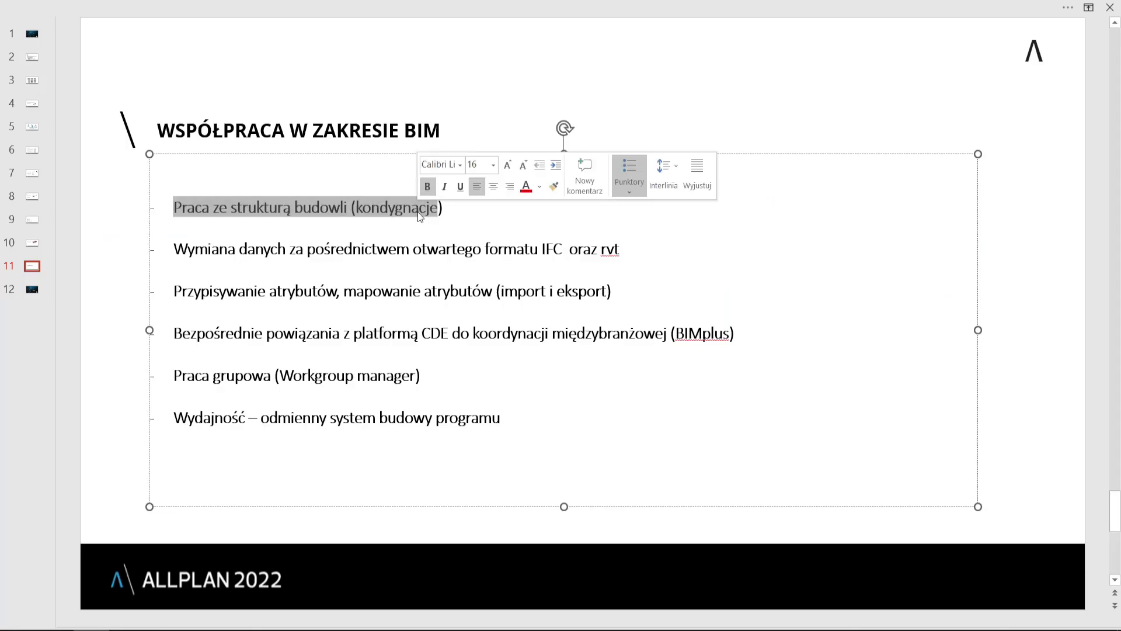
left_click_drag(276, 250, 568, 257)
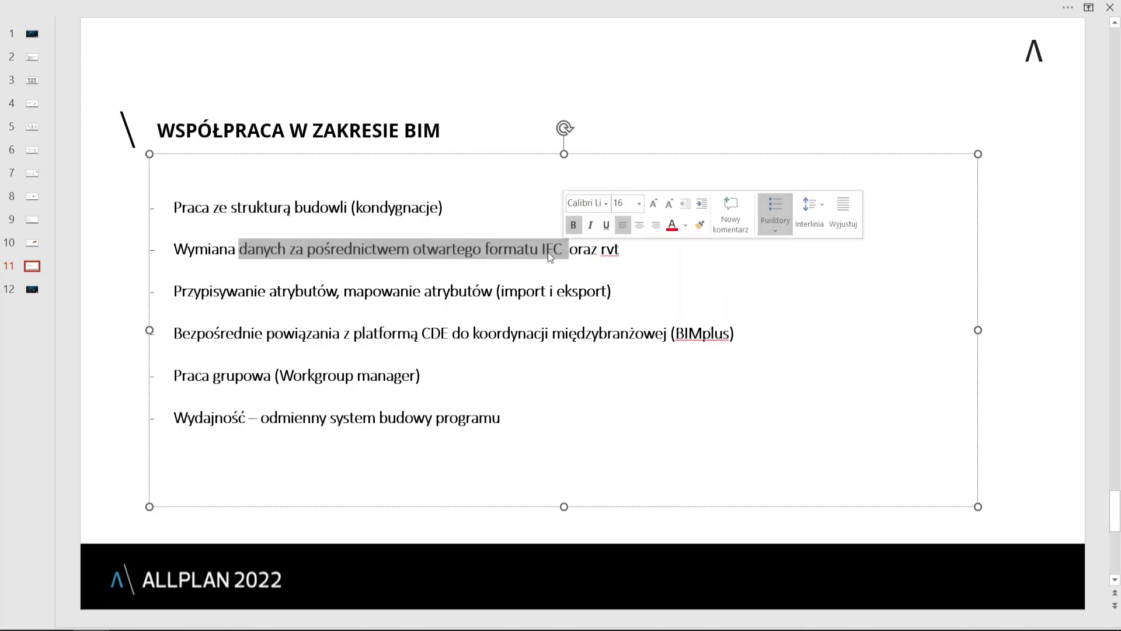
left_click(627, 253)
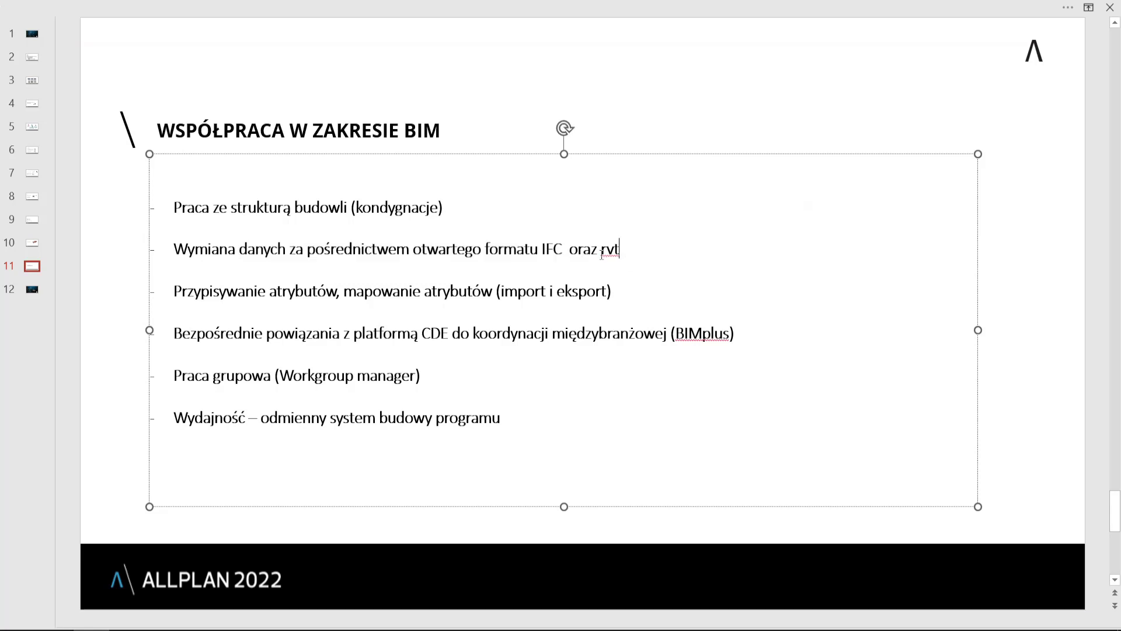
left_click_drag(590, 247, 619, 250)
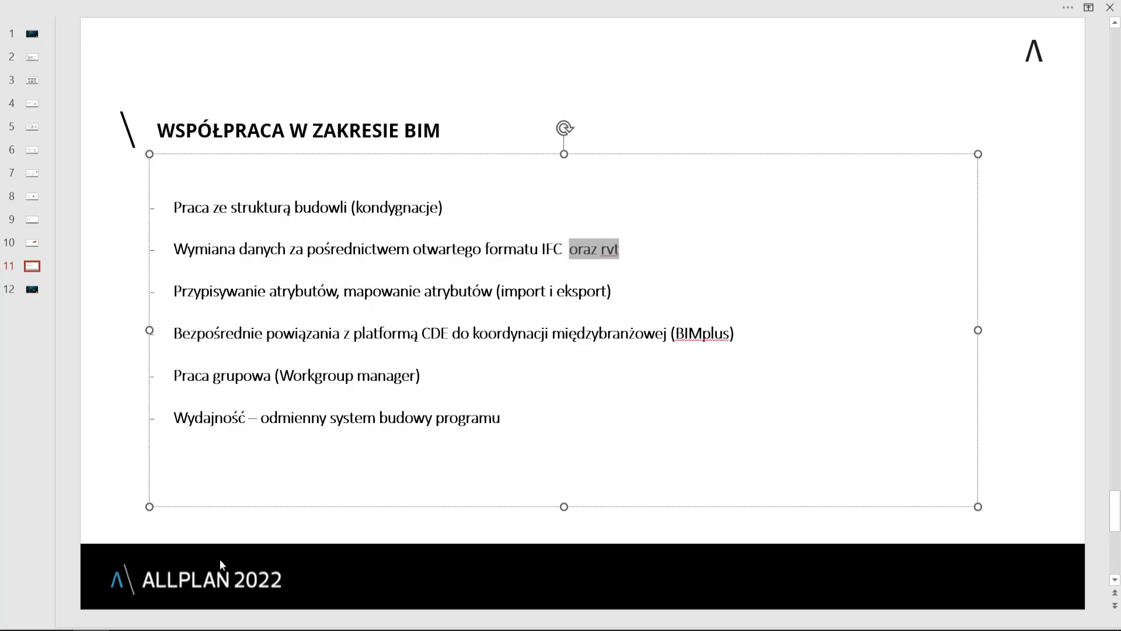
Switch to Allplan and check the available import formats, including Revit data
key("alt+Tab")
left_click(15, 30)
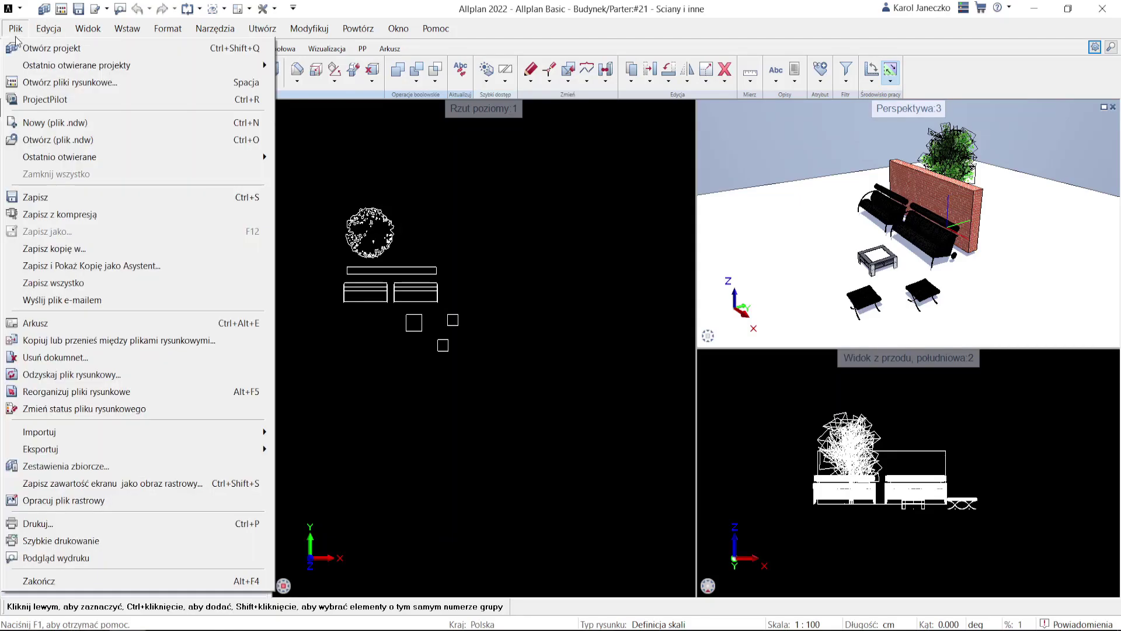
mouse_move(130, 432)
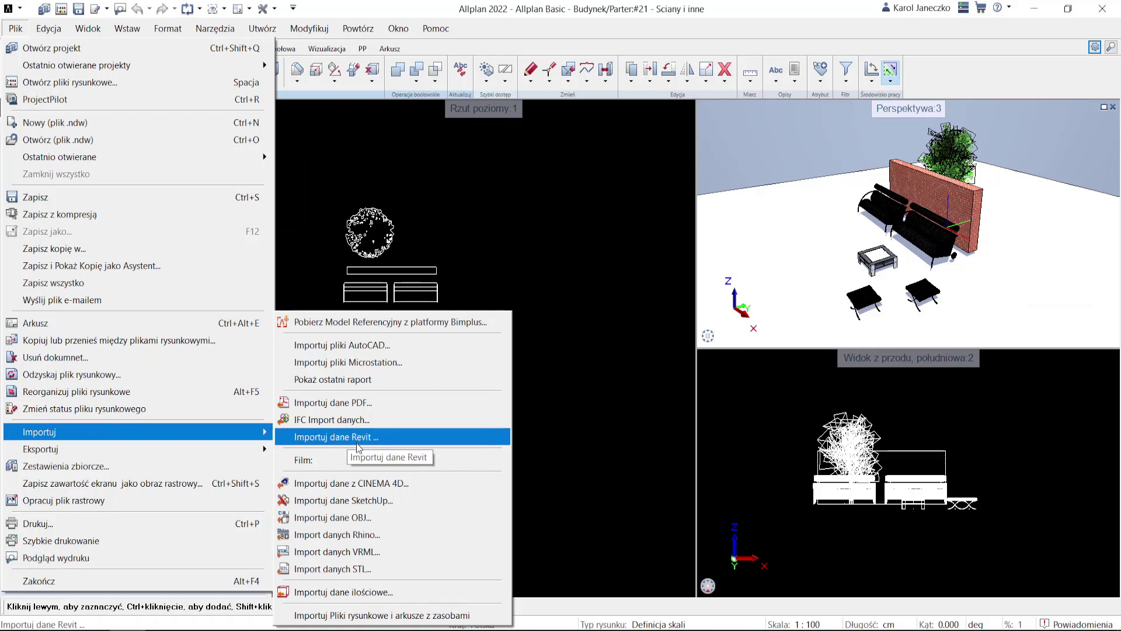
left_click(597, 383)
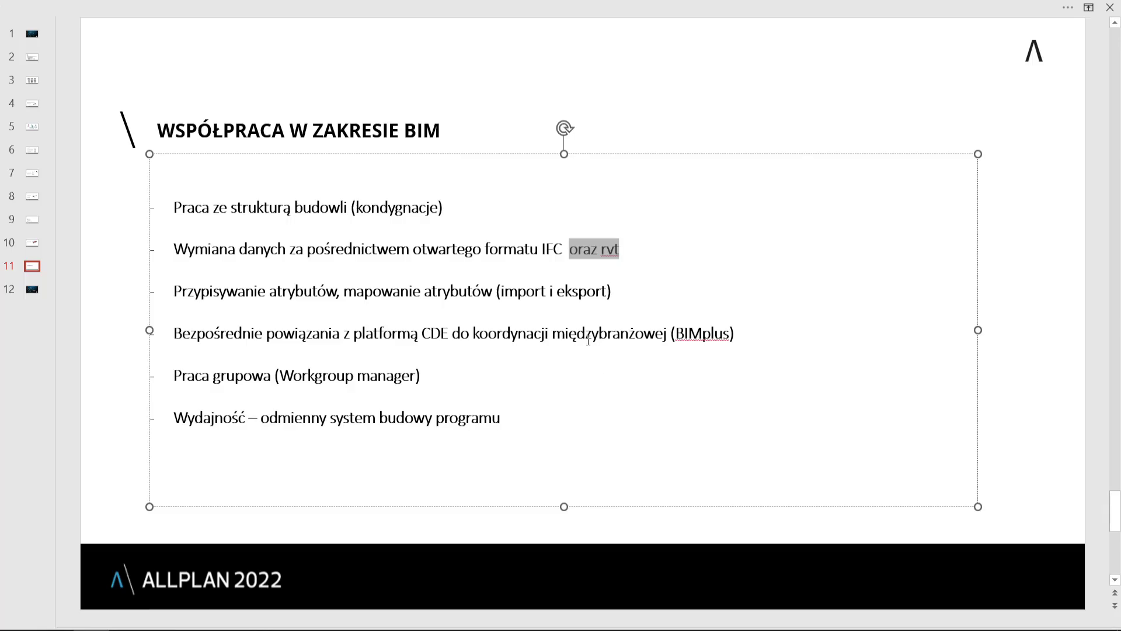
Highlight the presentation's points on attribute mapping and the CDE platform, and switch to the Bimplus dashboard in the browser
left_click_drag(226, 290, 613, 290)
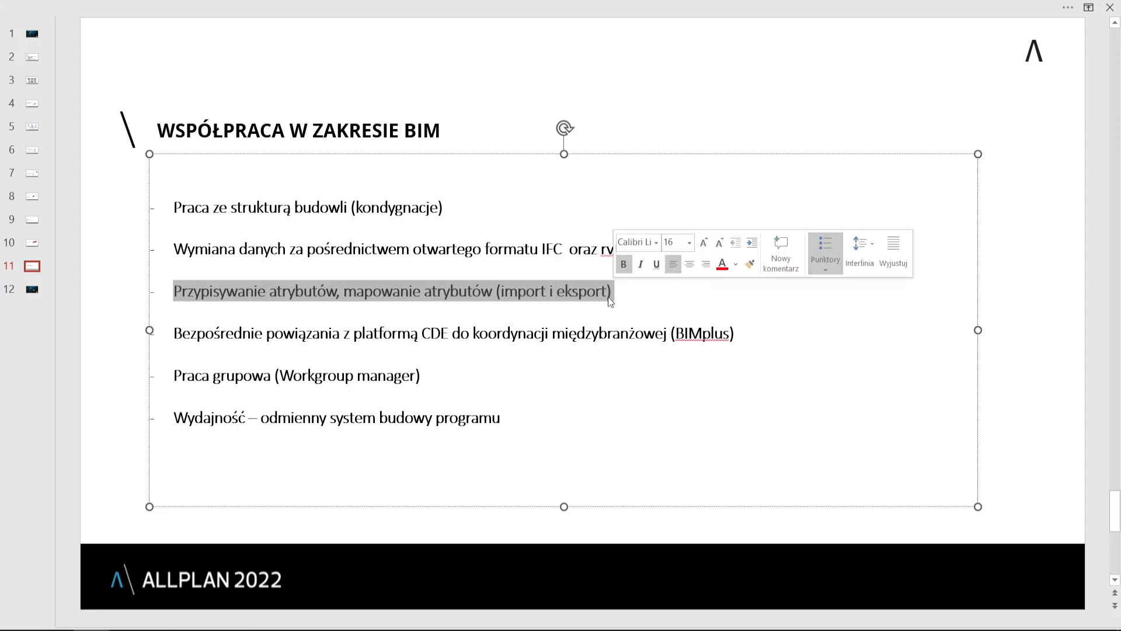
left_click_drag(228, 333, 701, 335)
left_click(441, 338)
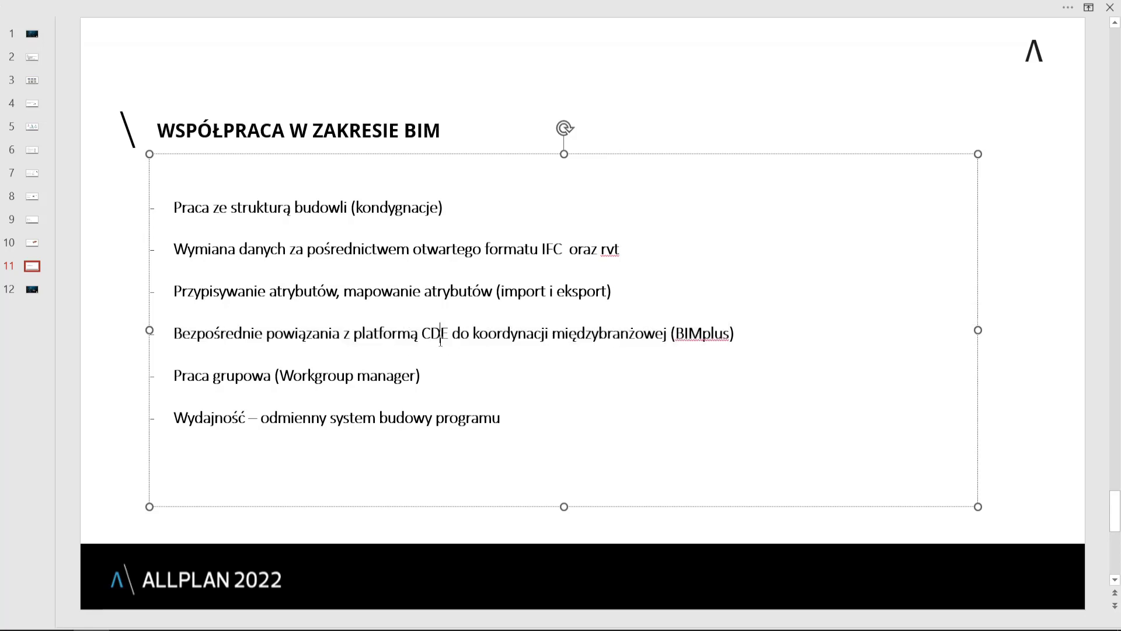
left_click_drag(424, 334, 719, 334)
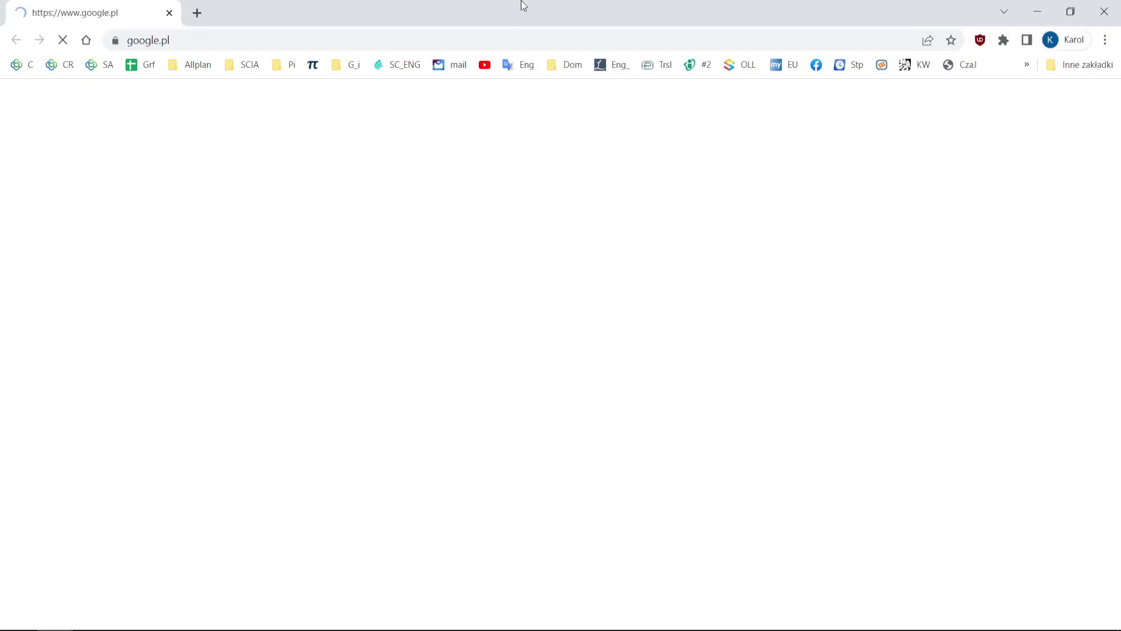
left_click_drag(522, 5, 0, 355)
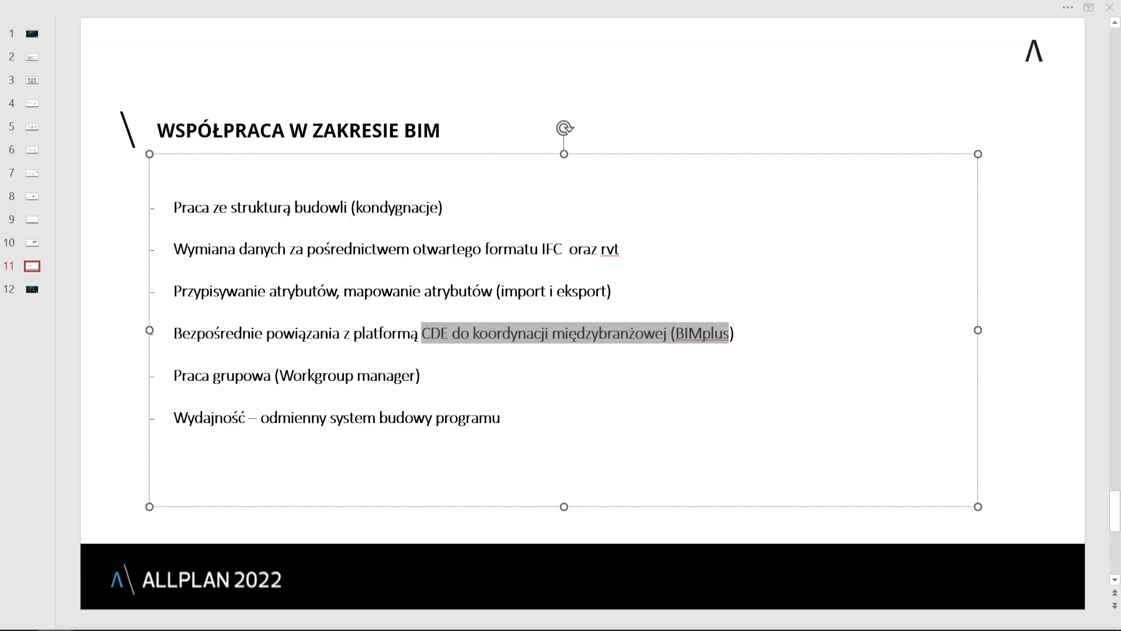
left_click_drag(345, 630, 745, 2)
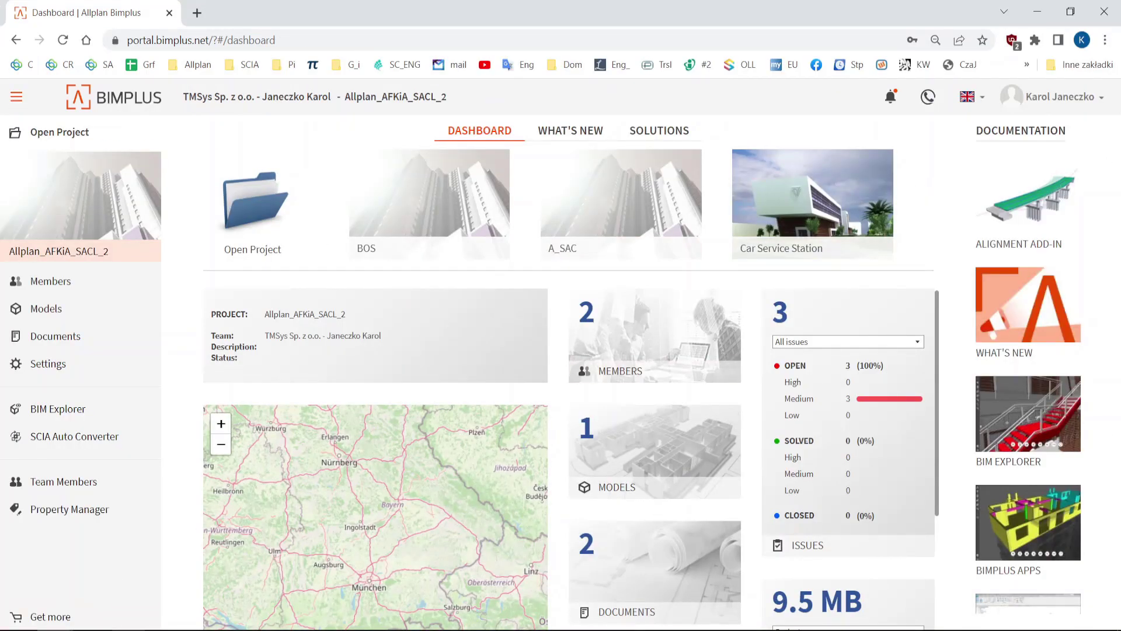
Switch to Allplan and start the bim+ data export of the drawing file
key("alt+Tab")
left_click(16, 29)
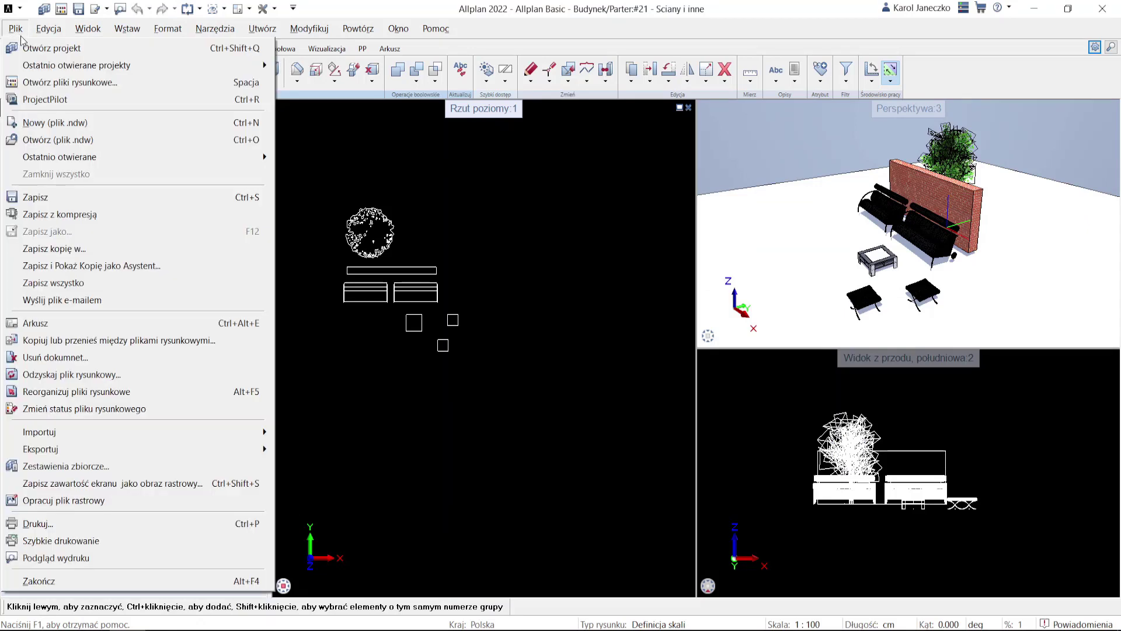
mouse_move(92, 450)
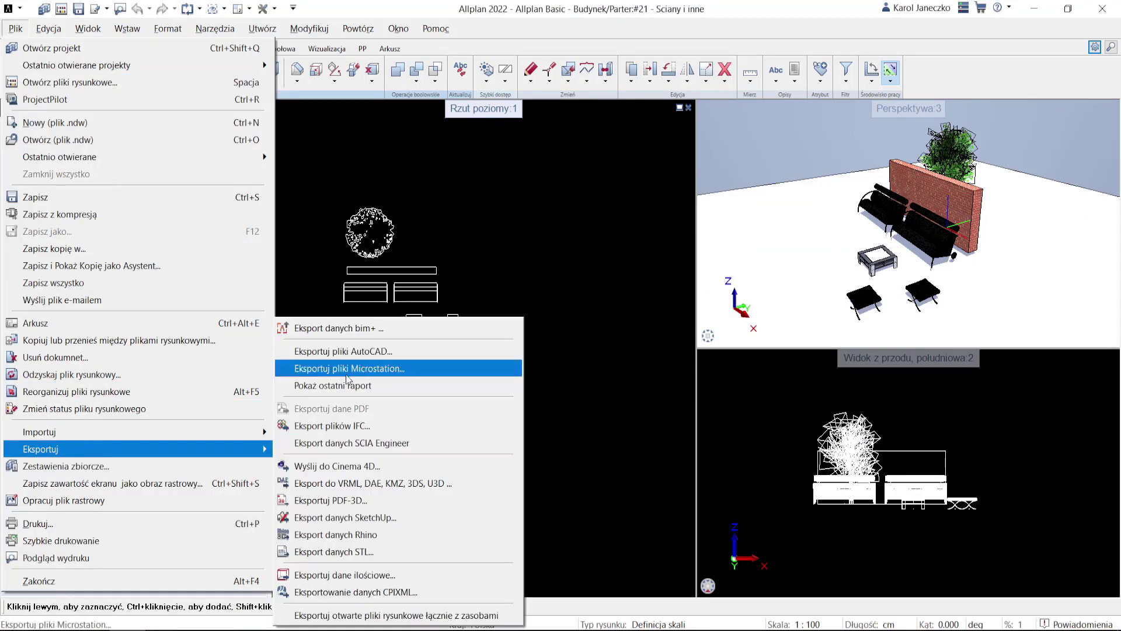
left_click(346, 329)
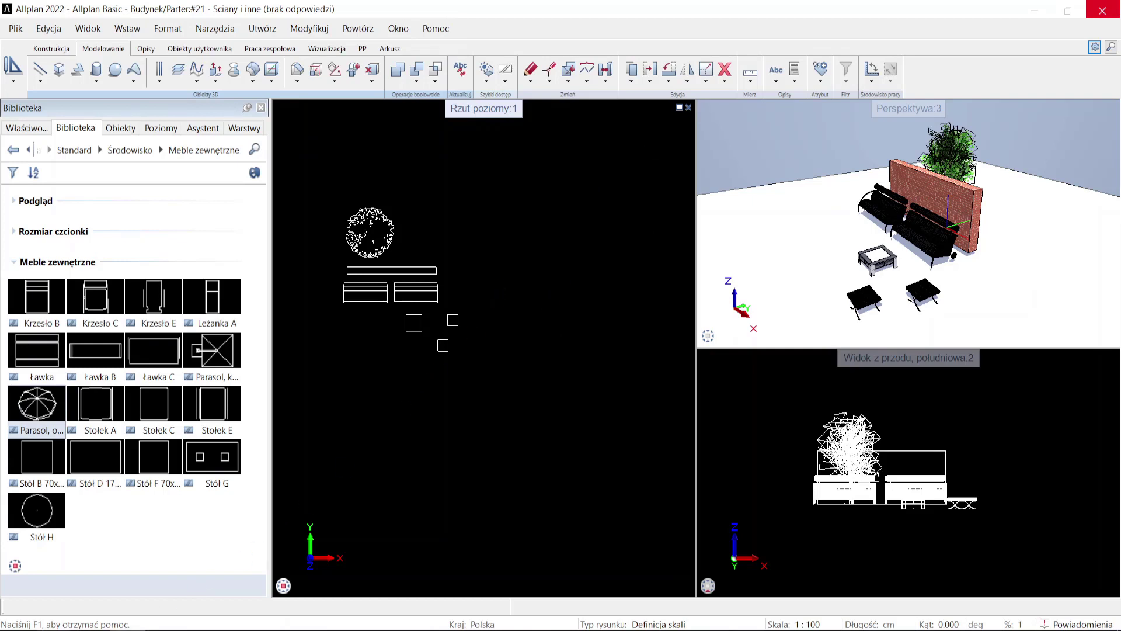
Switch to the Bimplus portal in the browser and open the project overview
left_click(222, 525)
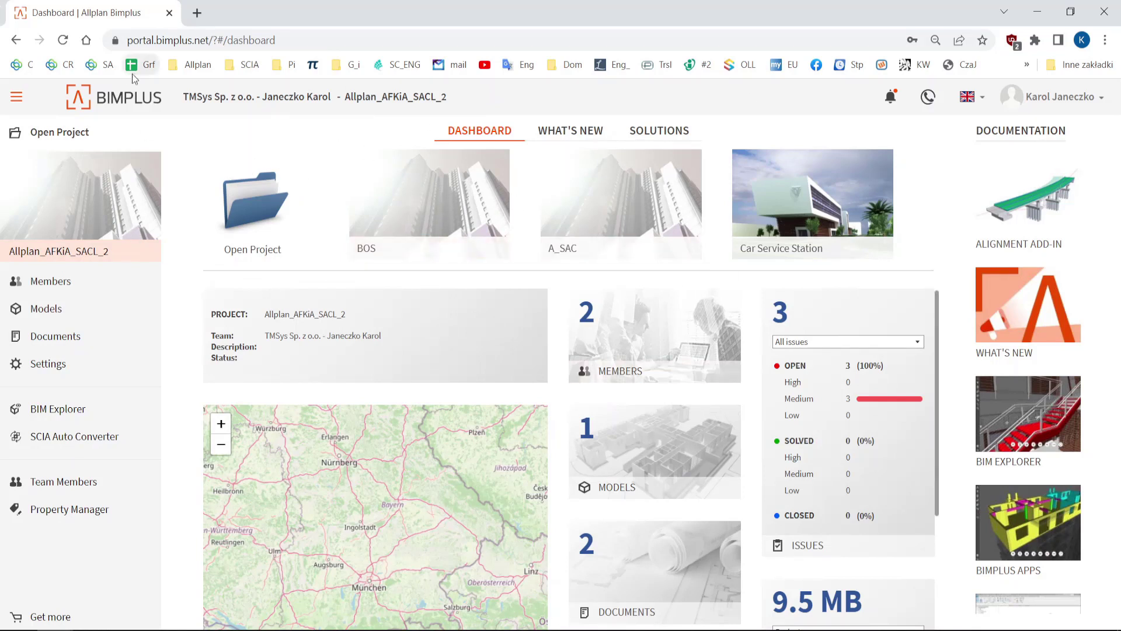
left_click_drag(272, 15, 482, 251)
double_click(483, 243)
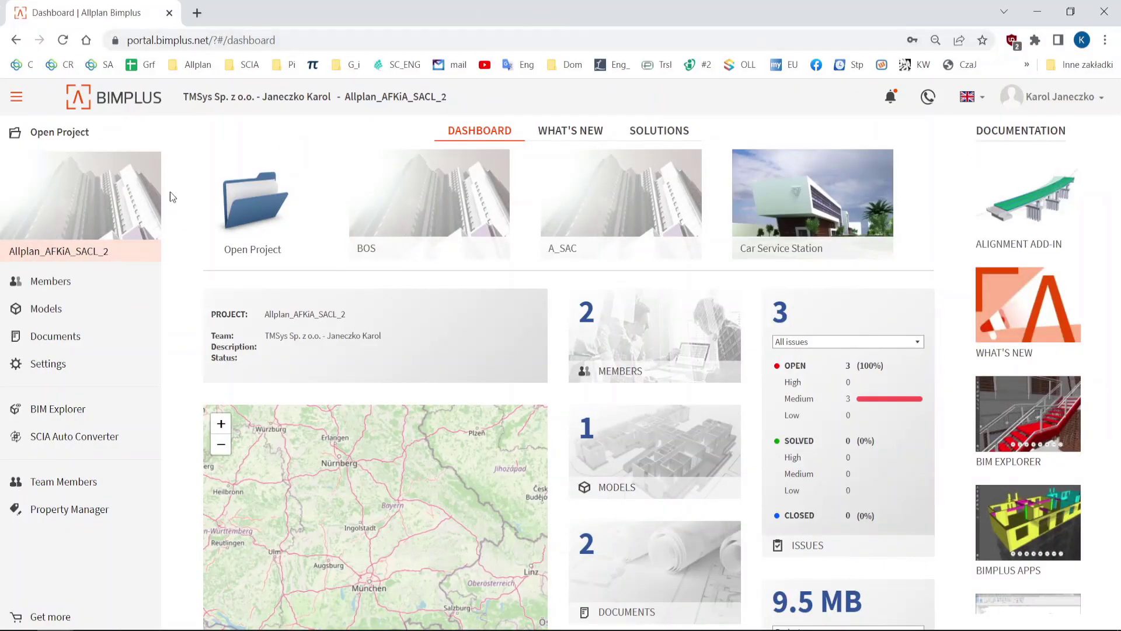
left_click(16, 104)
left_click(95, 211)
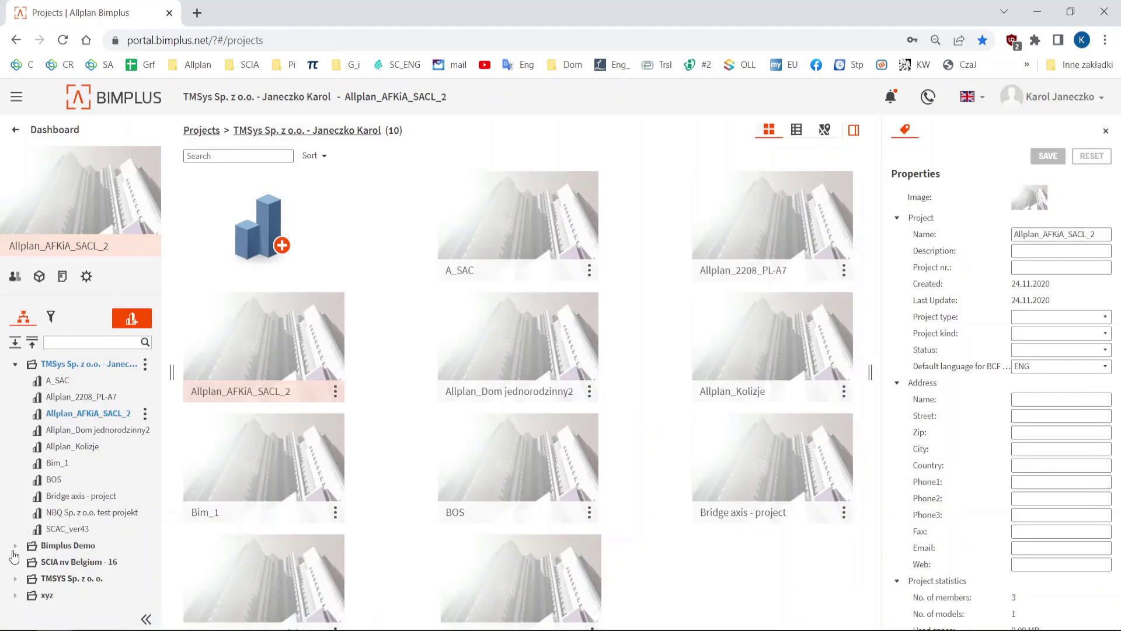
Open the Car Service Station project of the Bimplus Demo team in the BIM Explorer
left_click(15, 547)
scroll(88, 526, "down", 2)
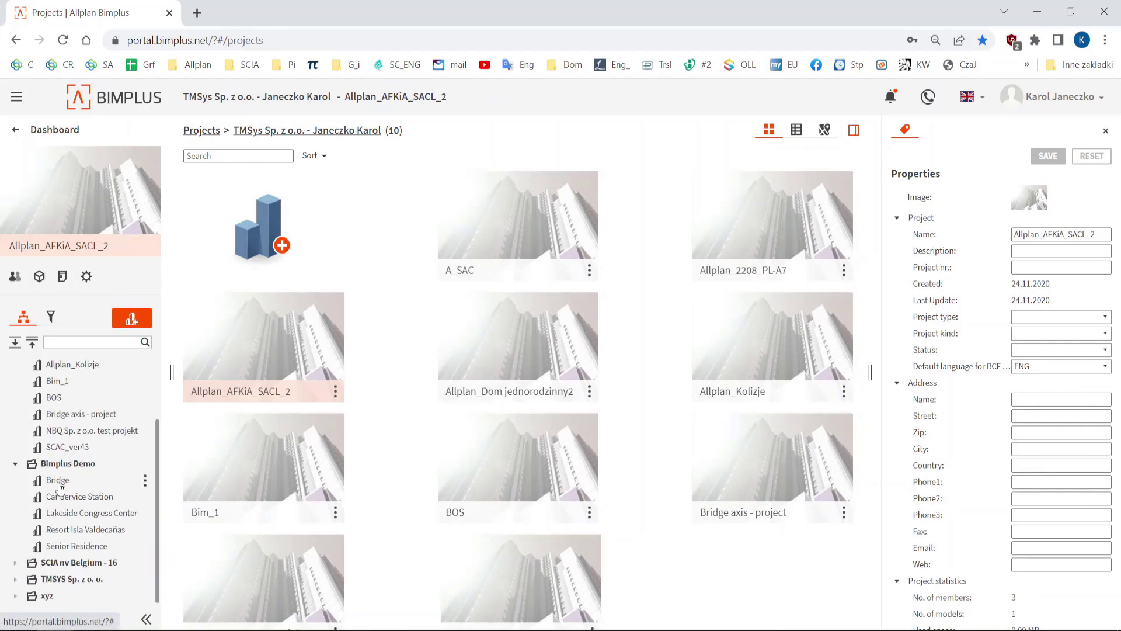
left_click(74, 495)
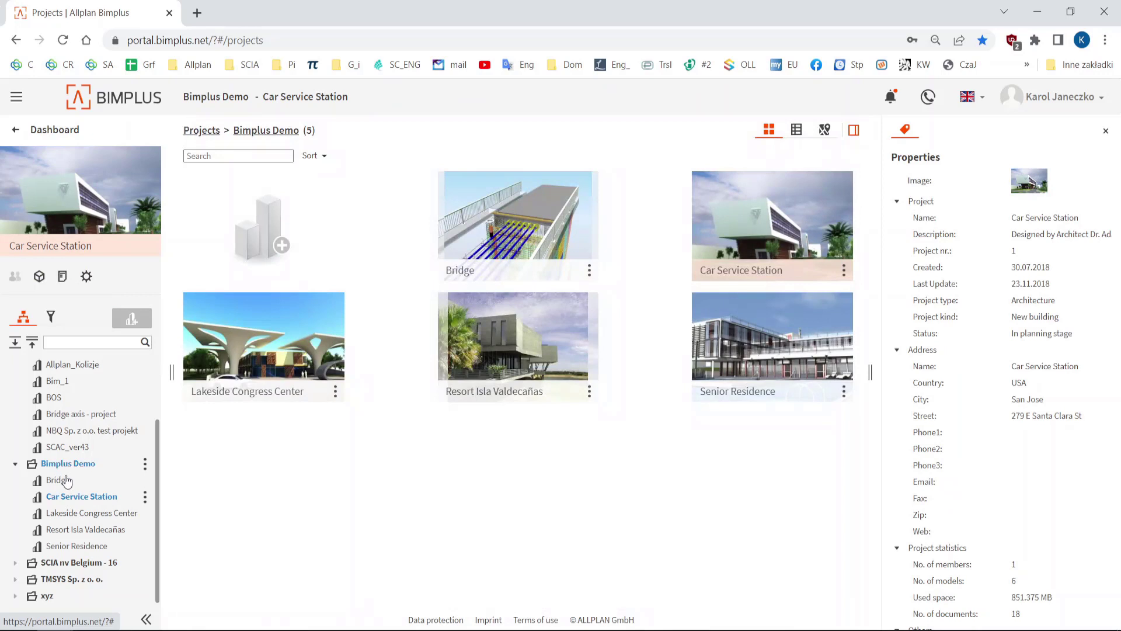
mouse_move(775, 228)
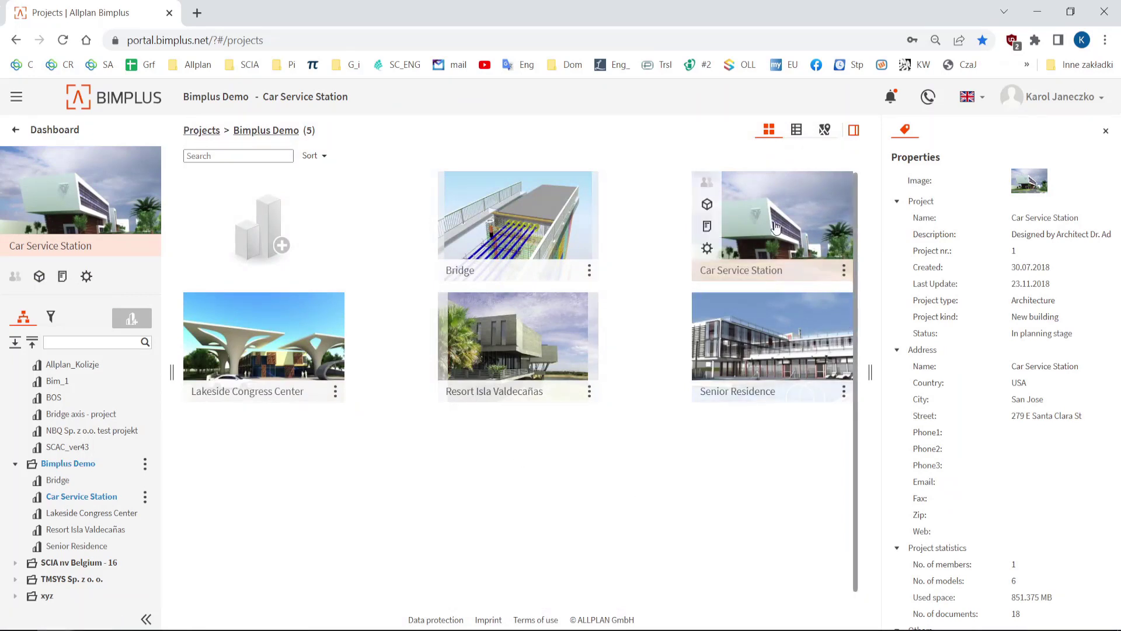
double_click(809, 220)
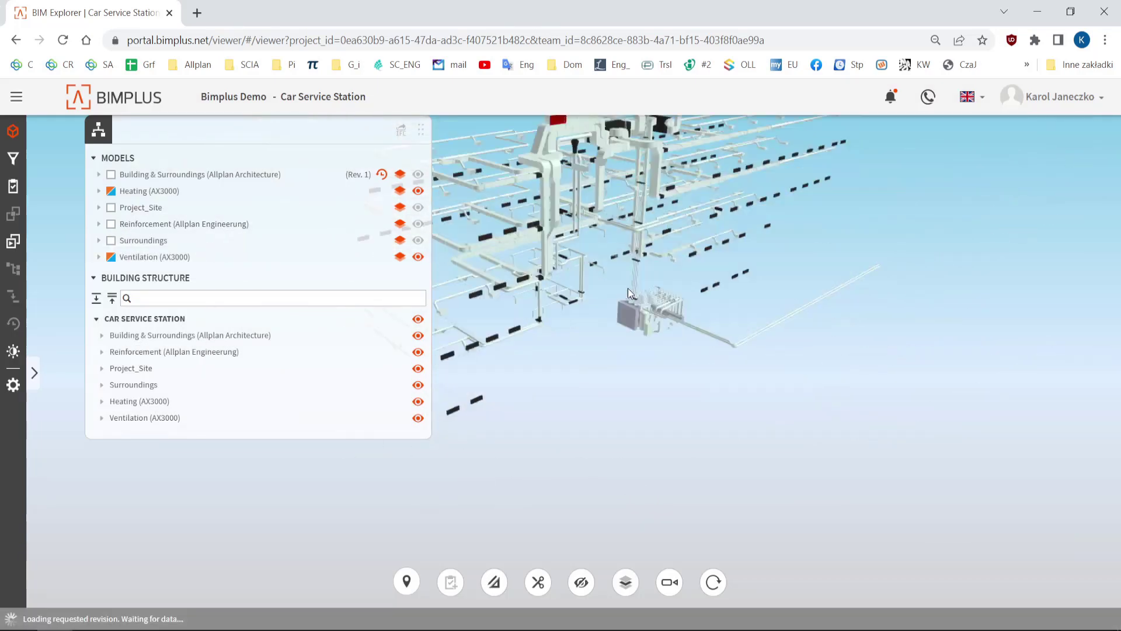
Hide the Heating and Ventilation models, show Building & Surroundings, and view the building from an angle
left_click_drag(628, 289, 592, 231)
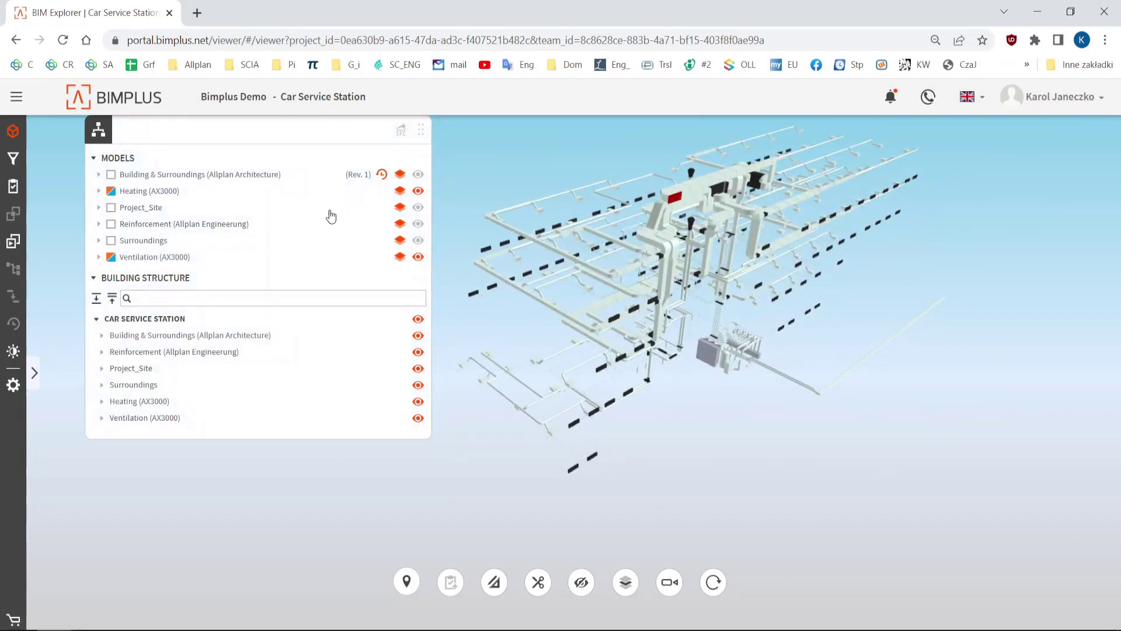
left_click(417, 192)
left_click(418, 257)
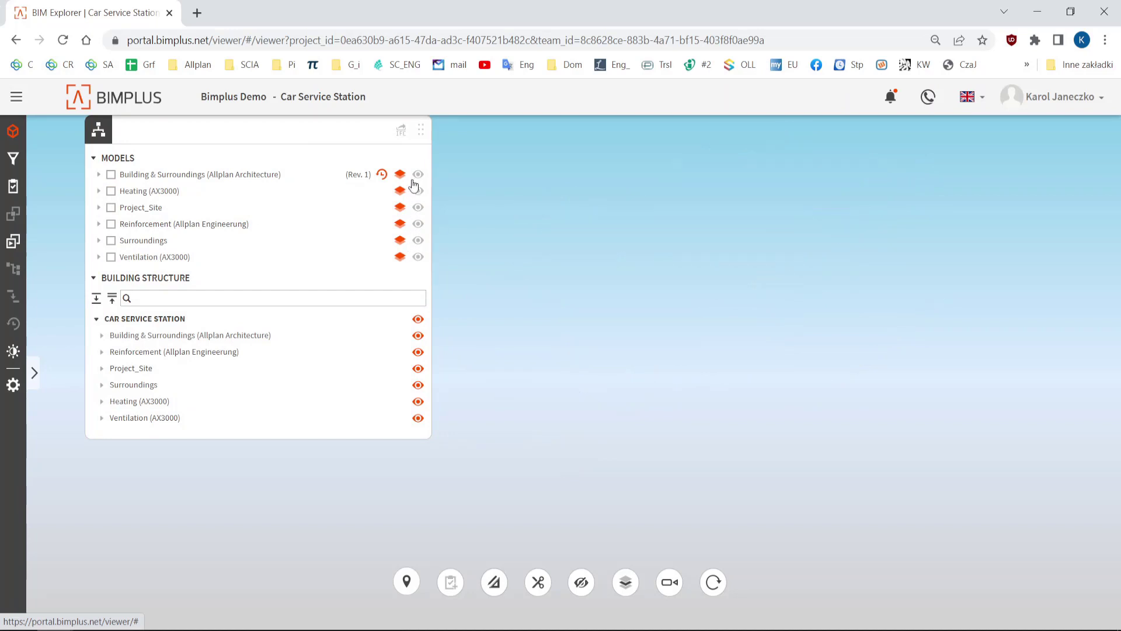
left_click(418, 175)
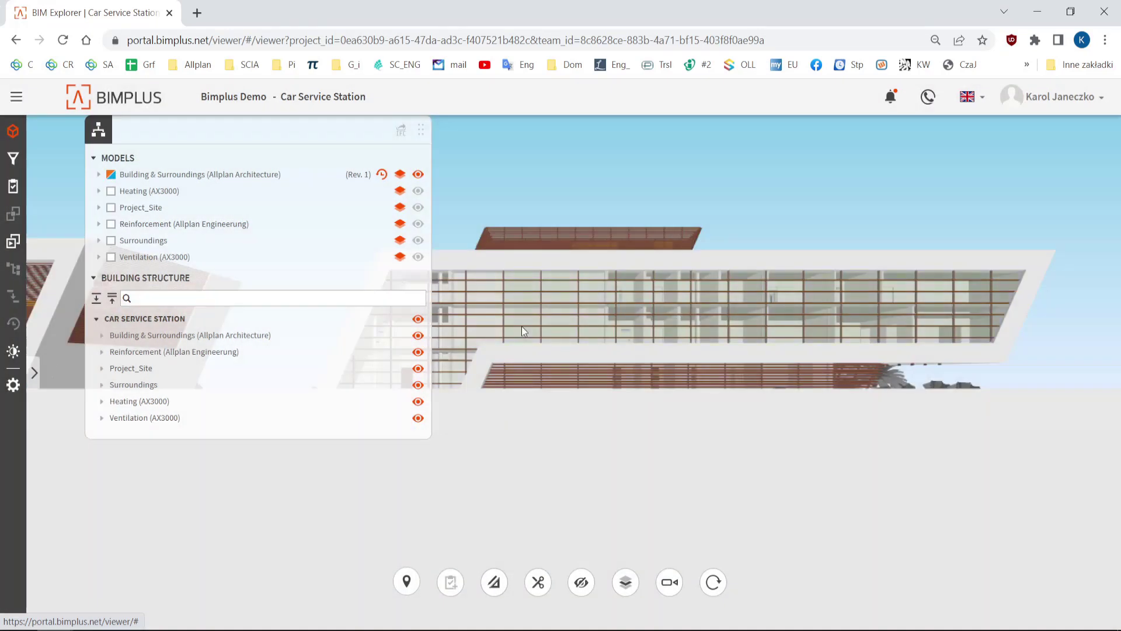
left_click_drag(695, 380, 643, 380)
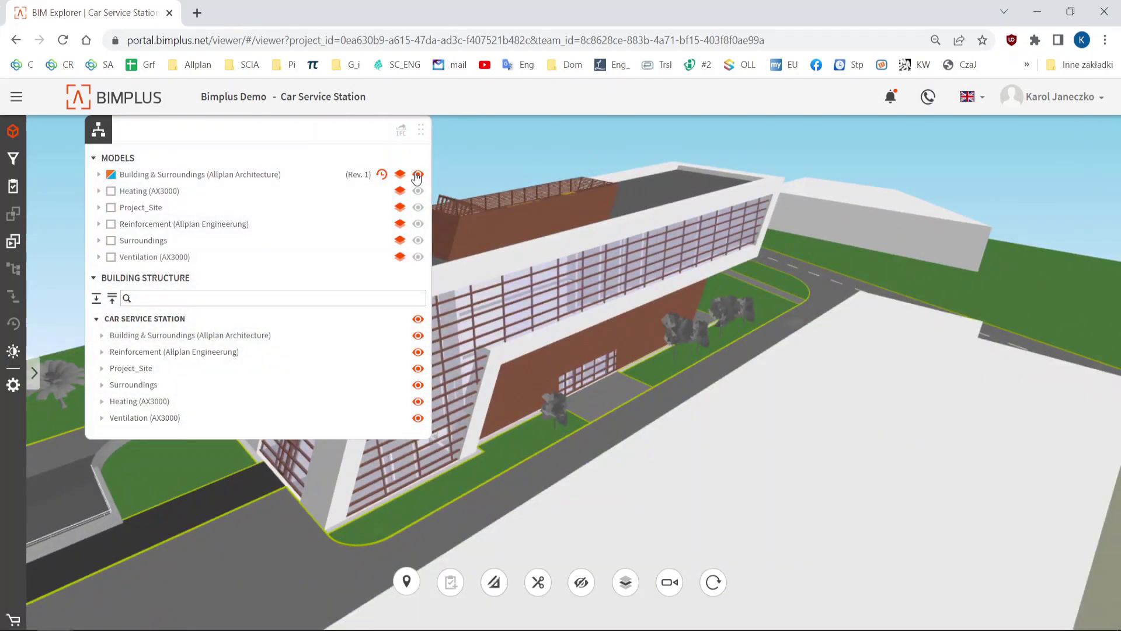
Replace the Building & Surroundings model with the Heating and Project_Site models and examine the heating installation on the site
left_click(417, 175)
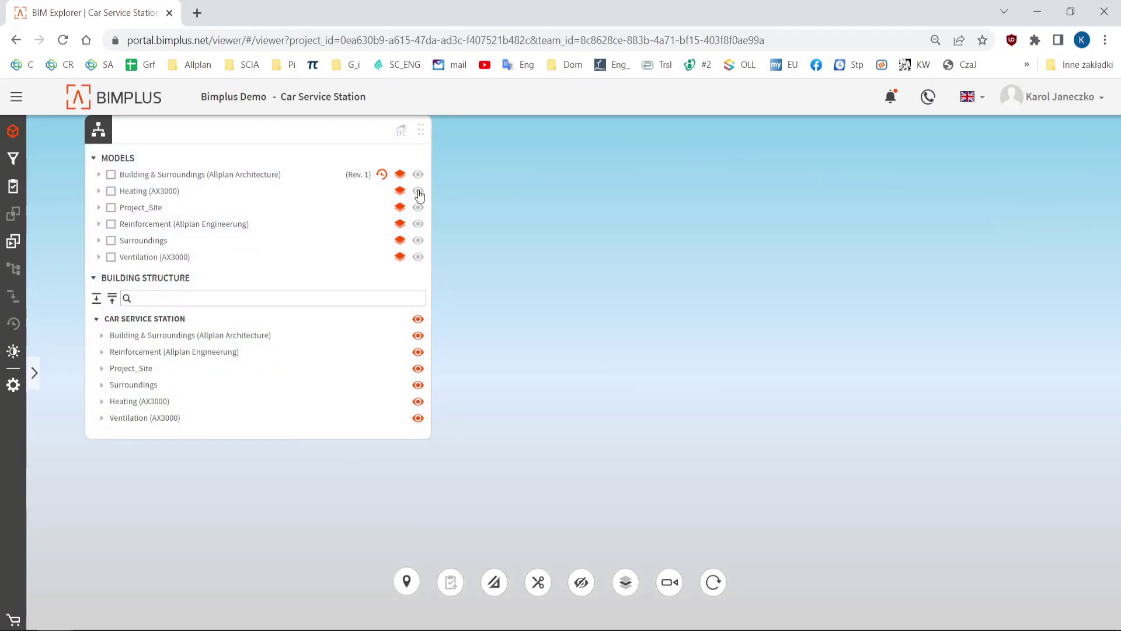
left_click(418, 191)
scroll(574, 407, "up", 5)
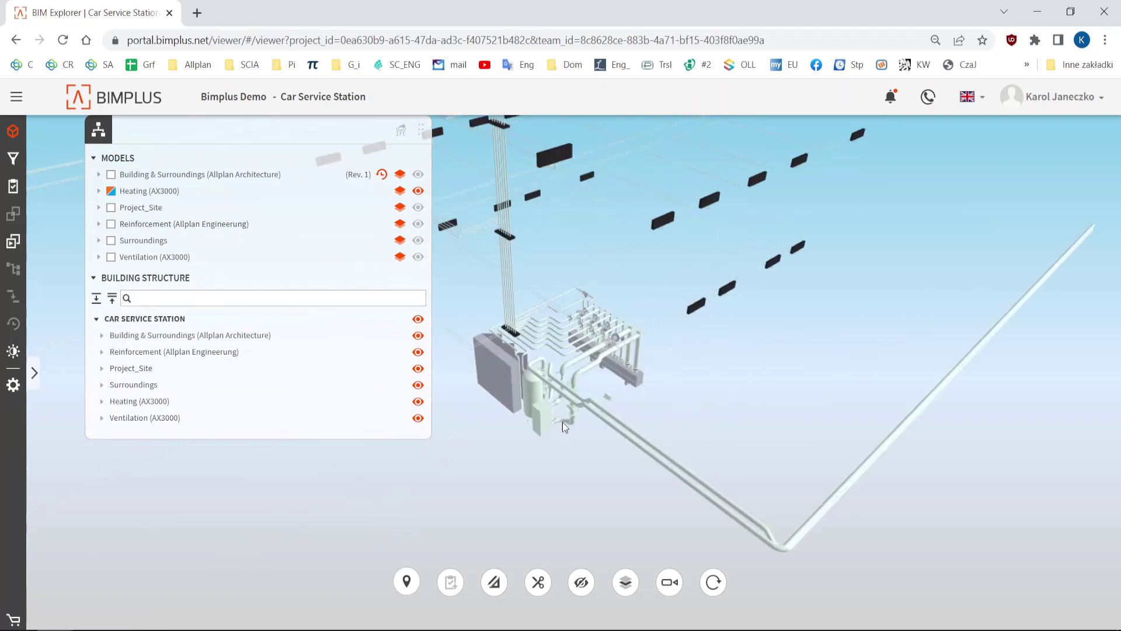
left_click(418, 208)
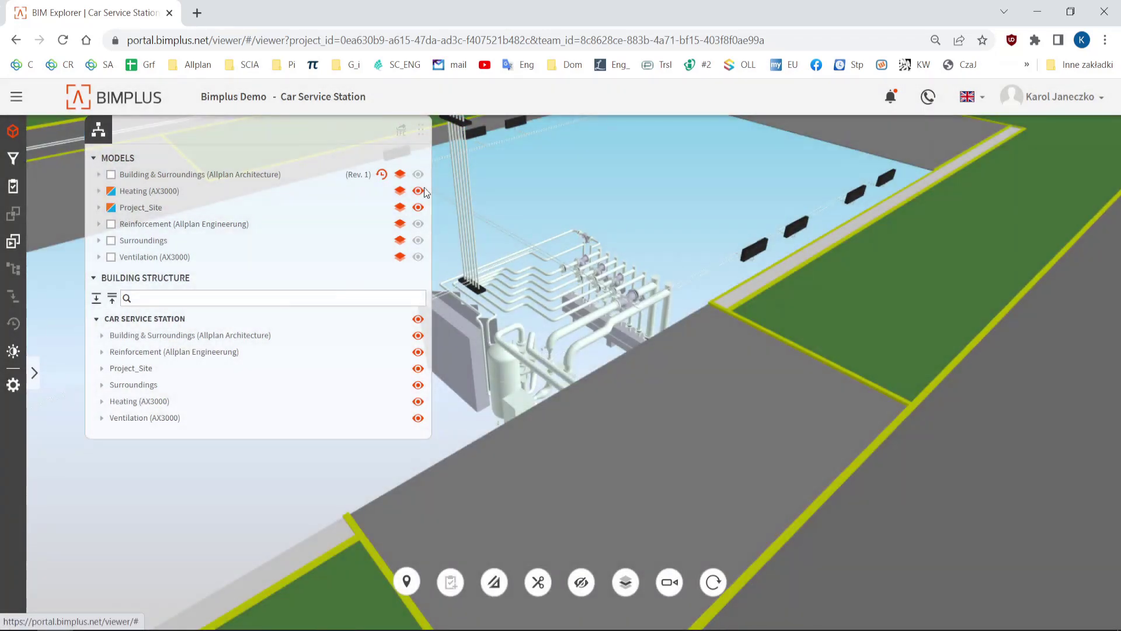
scroll(536, 297, "down", 6)
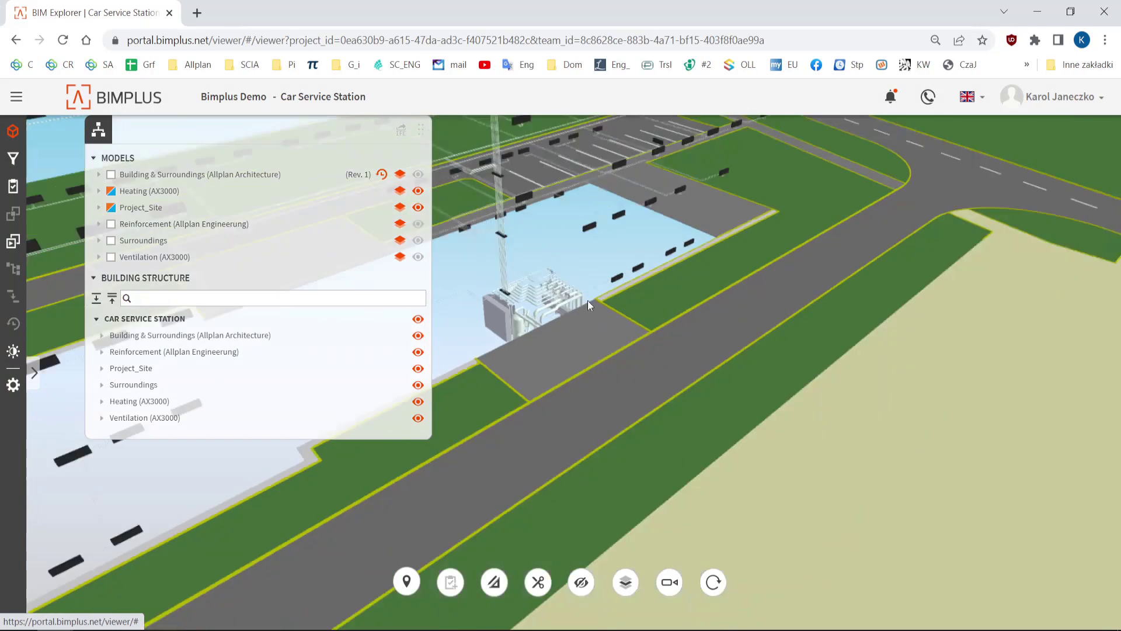
left_click_drag(526, 263, 434, 196)
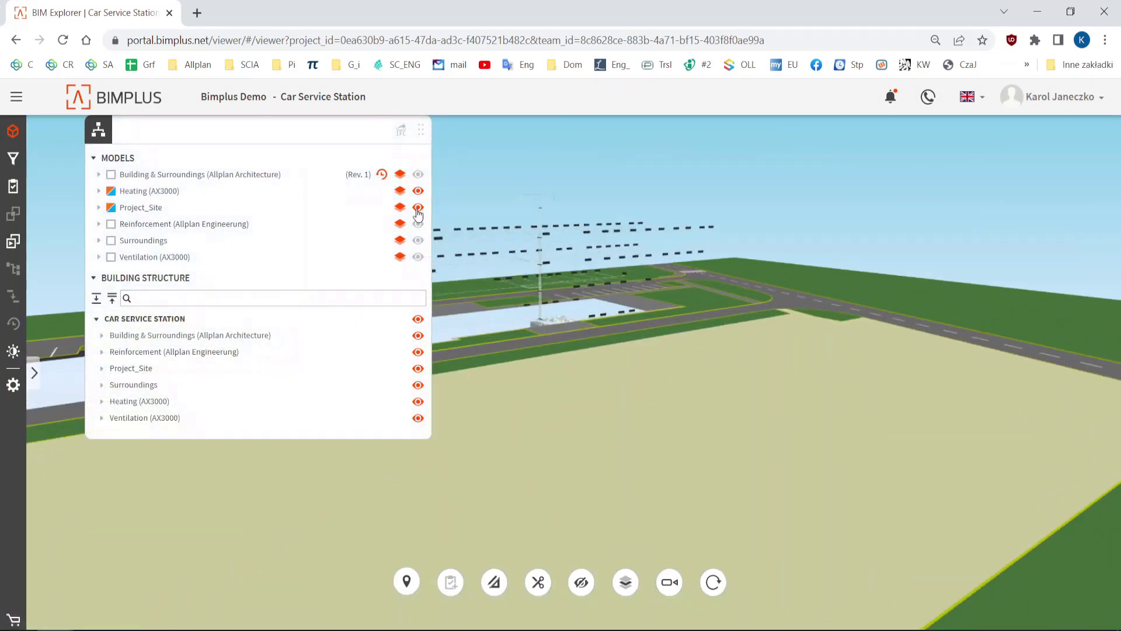
Hide the Project_Site model, show Building & Surroundings together with Heating, and view the whole site
left_click(419, 207)
left_click(418, 174)
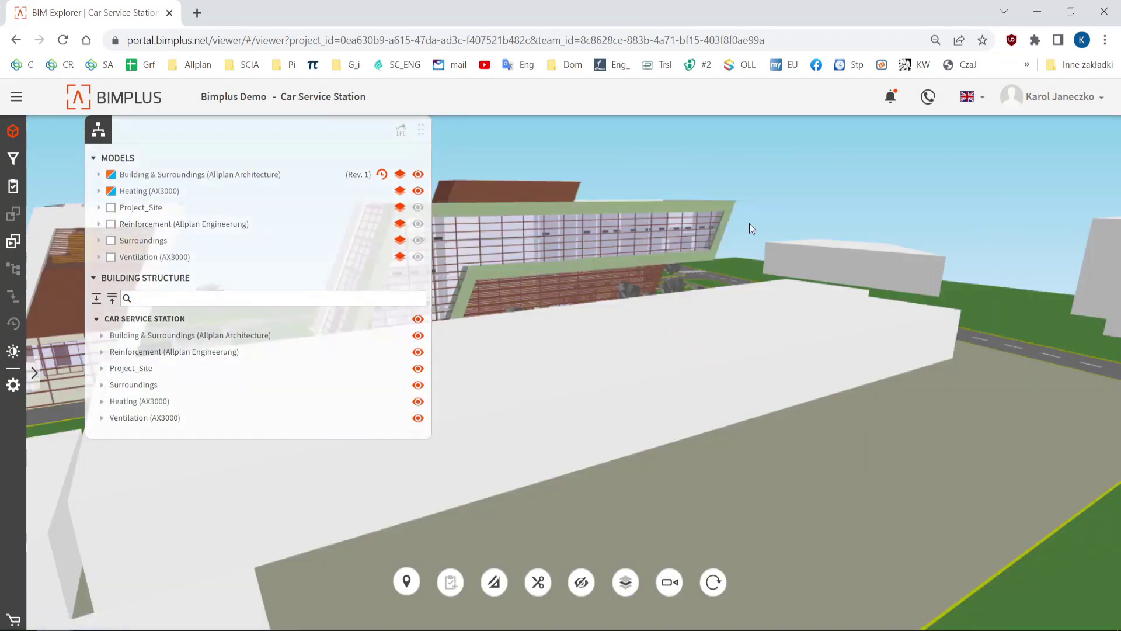
scroll(697, 247, "down", 5)
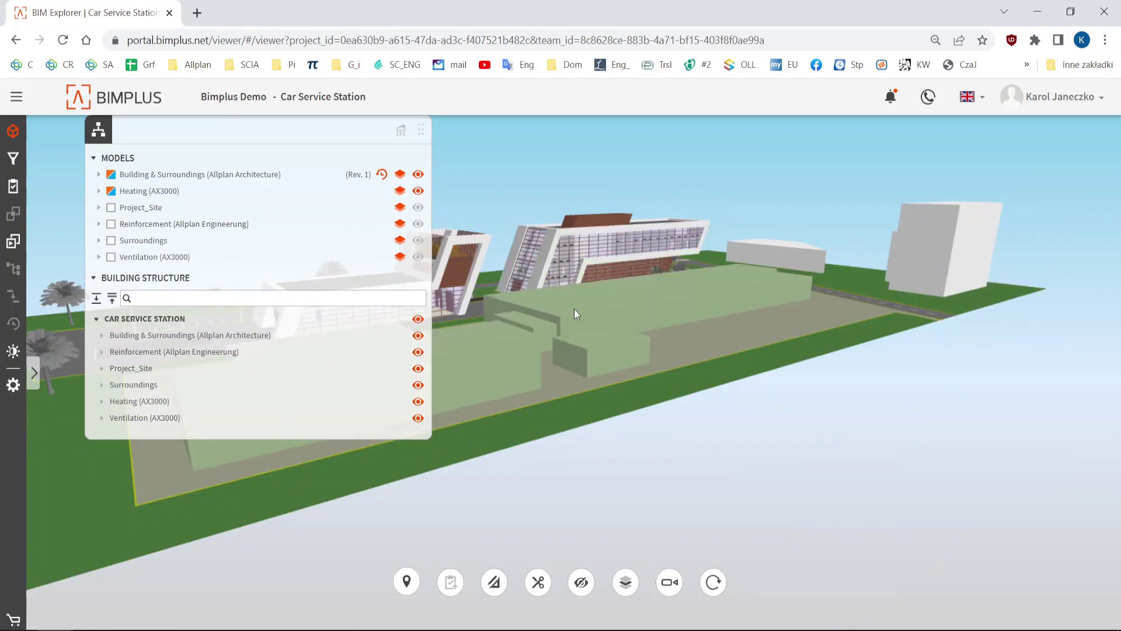
middle_click_drag(582, 309, 660, 325)
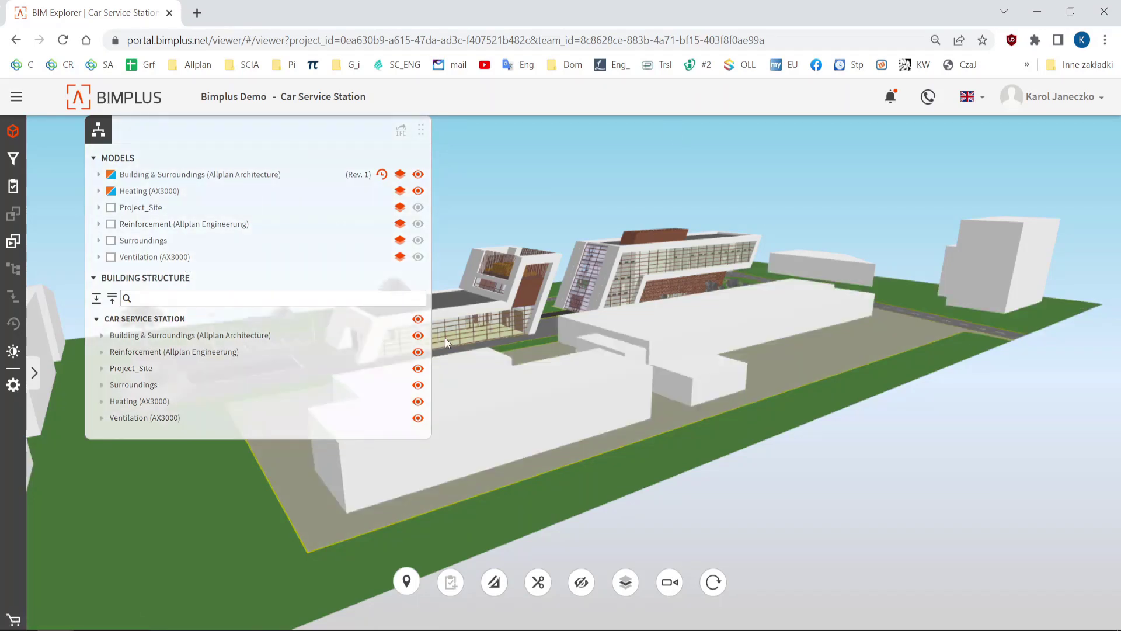
Return to Allplan and send the data to Bimplus as new project Allplan_Allplan Basic with new model ModelAllplan_Allplan Basic
left_click(1037, 17)
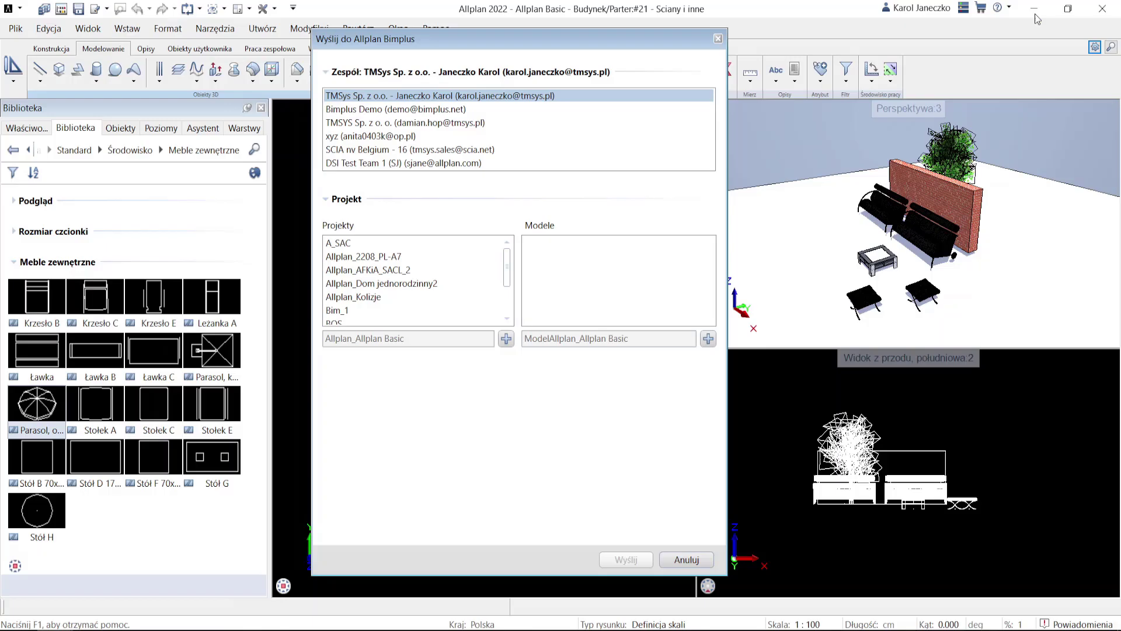
mouse_move(587, 40)
left_mouse_down()
mouse_move(537, 86)
mouse_move(571, 122)
mouse_move(576, 41)
left_mouse_up()
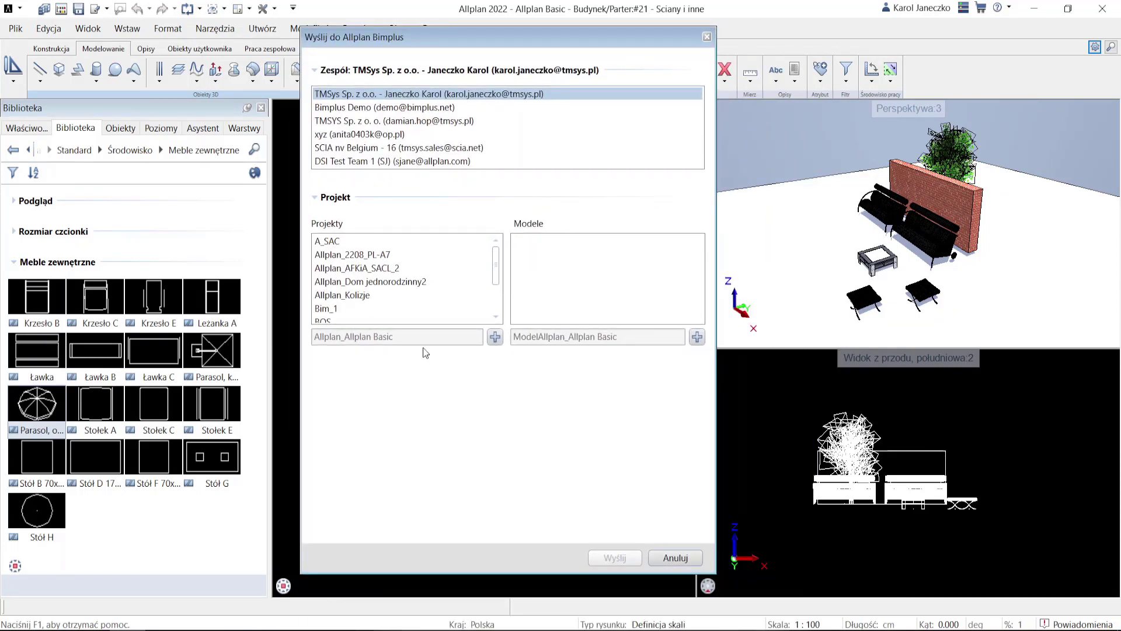
left_click(495, 337)
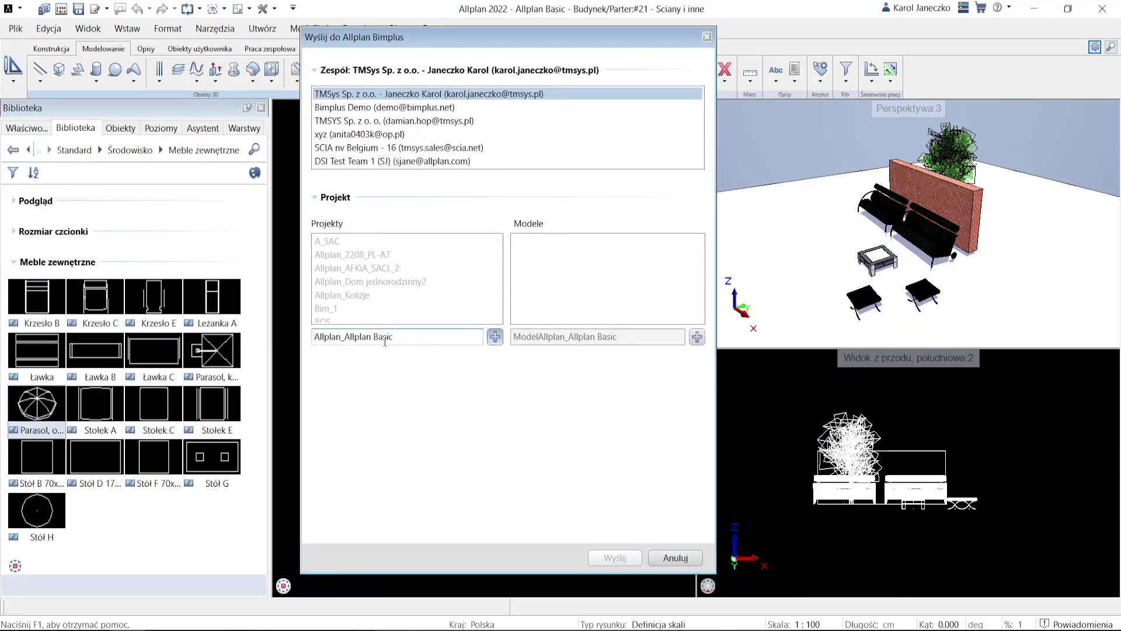
left_click(696, 337)
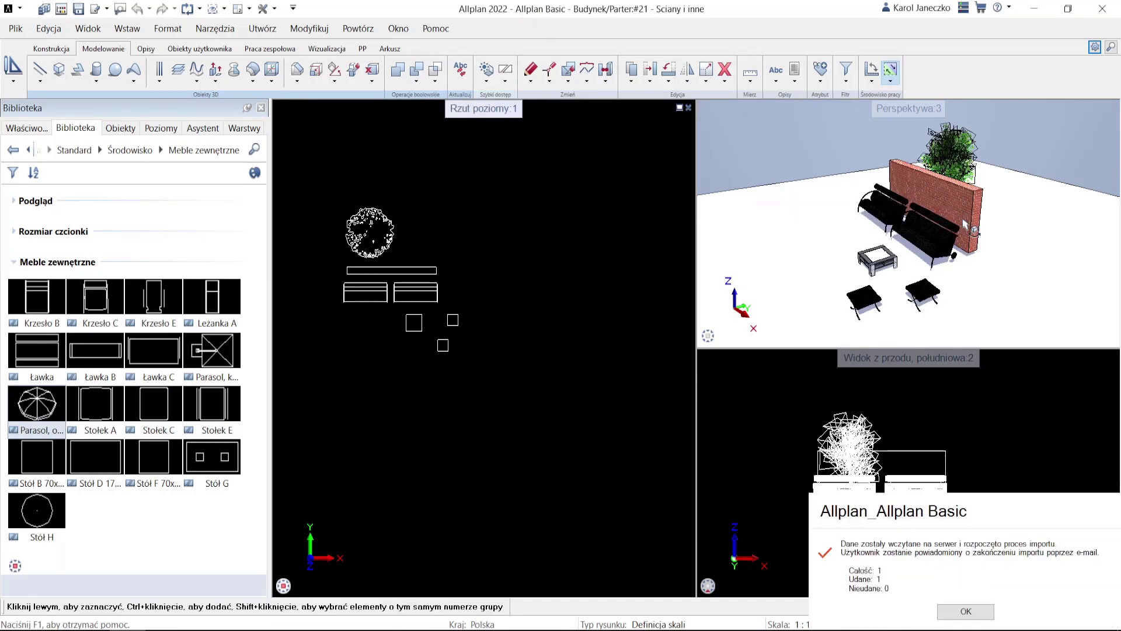
left_click_drag(949, 219, 975, 197)
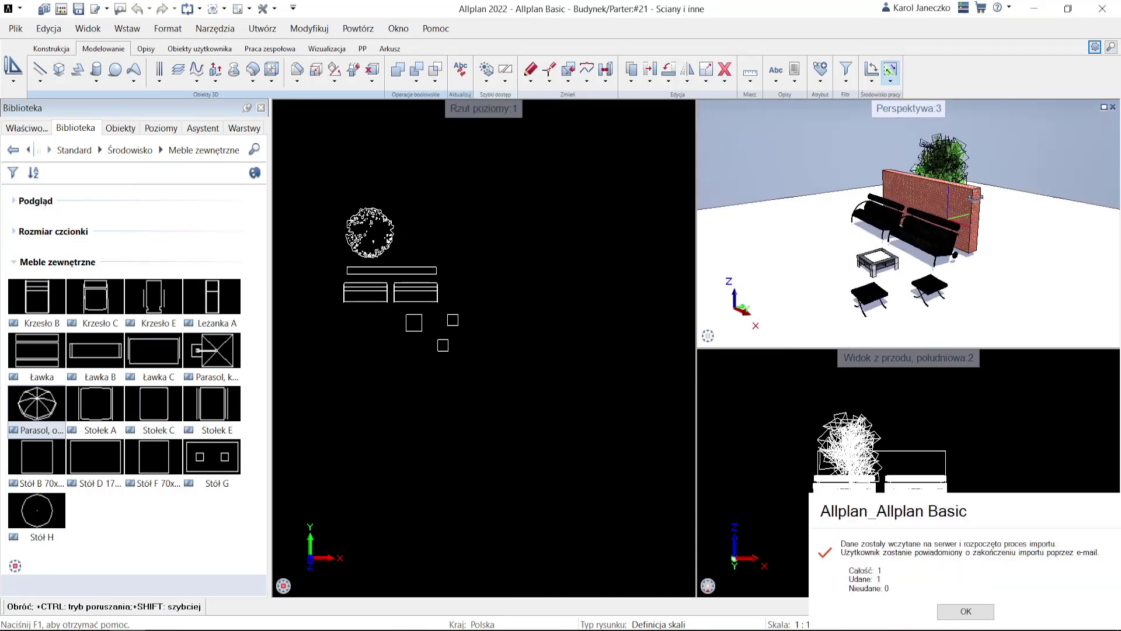
left_click(966, 612)
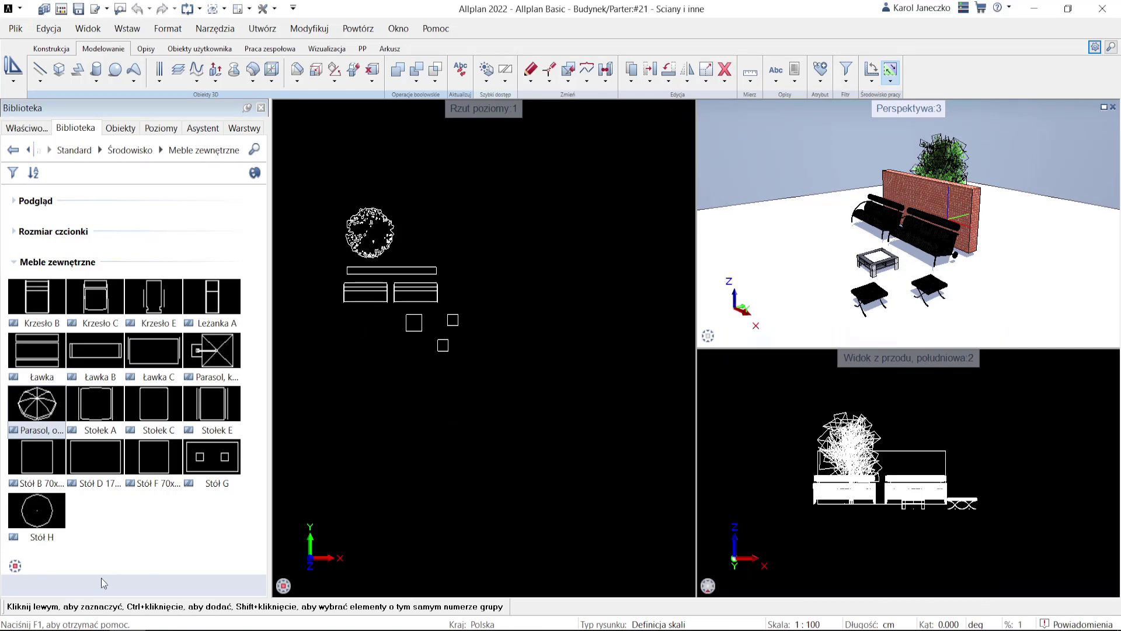
Switch back to the Bimplus portal in the browser and return through the dashboard to the project overview
mouse_move(155, 628)
left_click(192, 566)
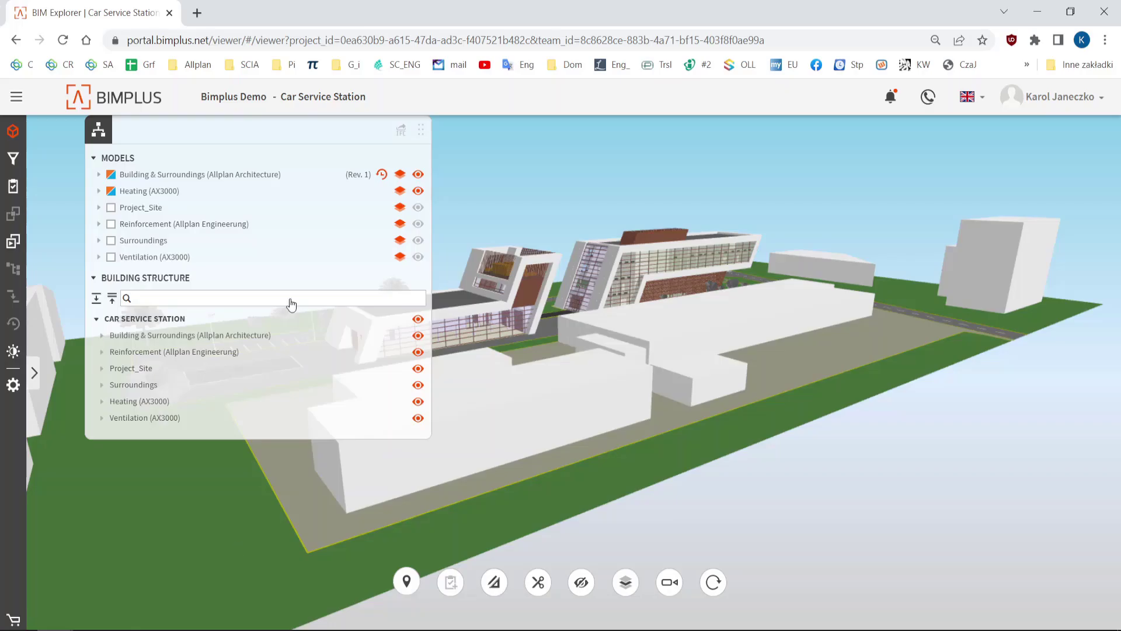
left_click(17, 97)
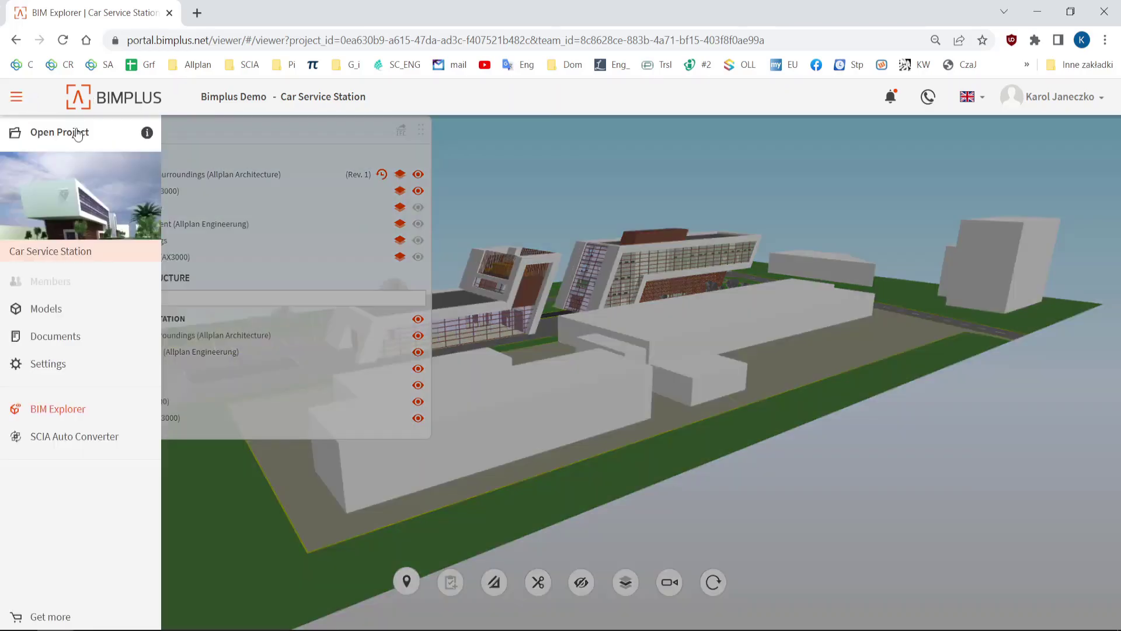
left_click(130, 98)
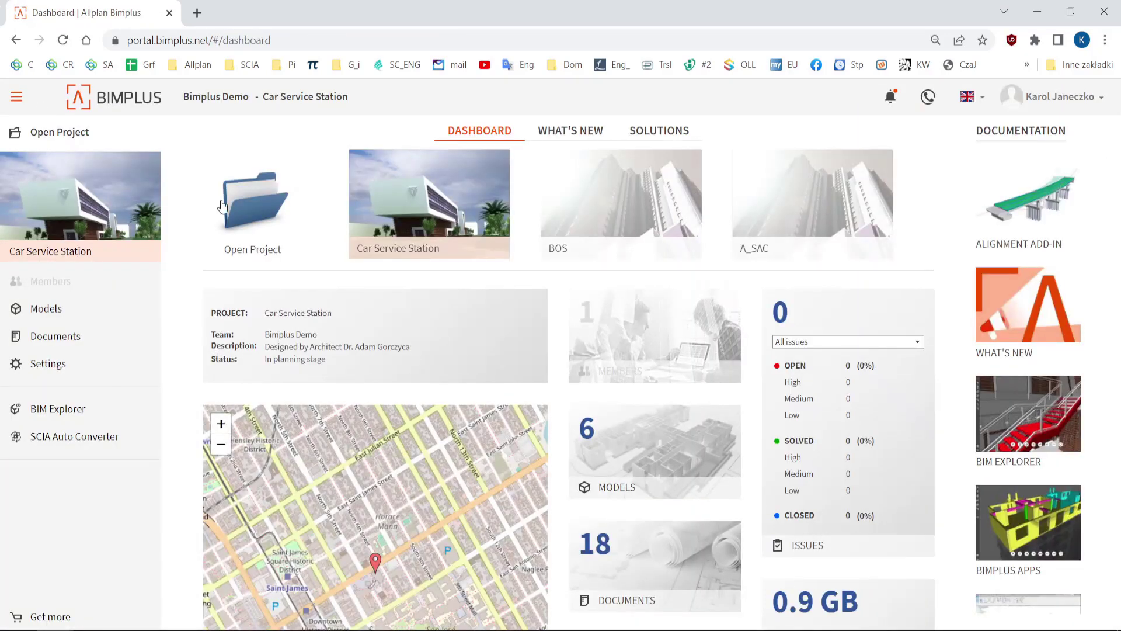
left_click(272, 225)
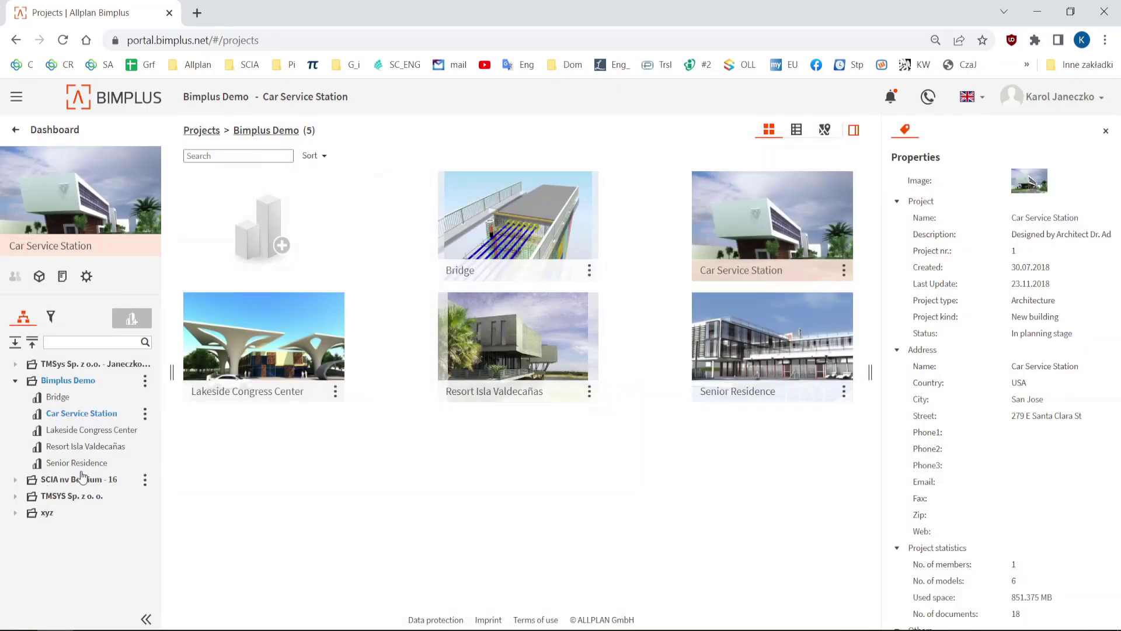
Reload the project overview and expand the first TMSys team's projects to locate Allplan_Allplan Basic
left_click(14, 365)
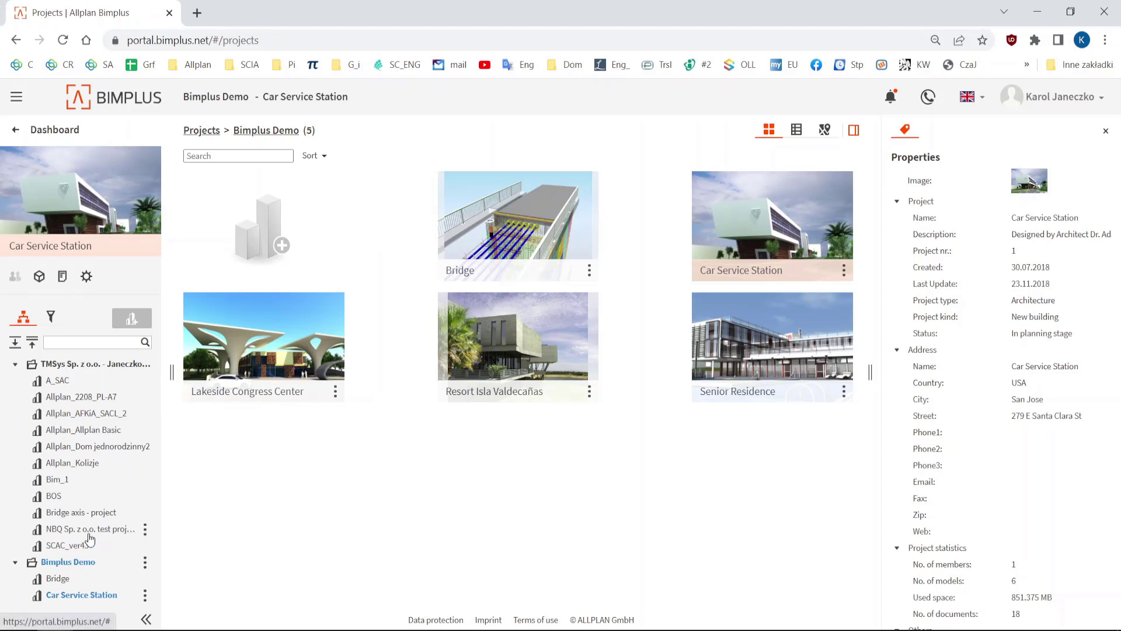
left_click(62, 41)
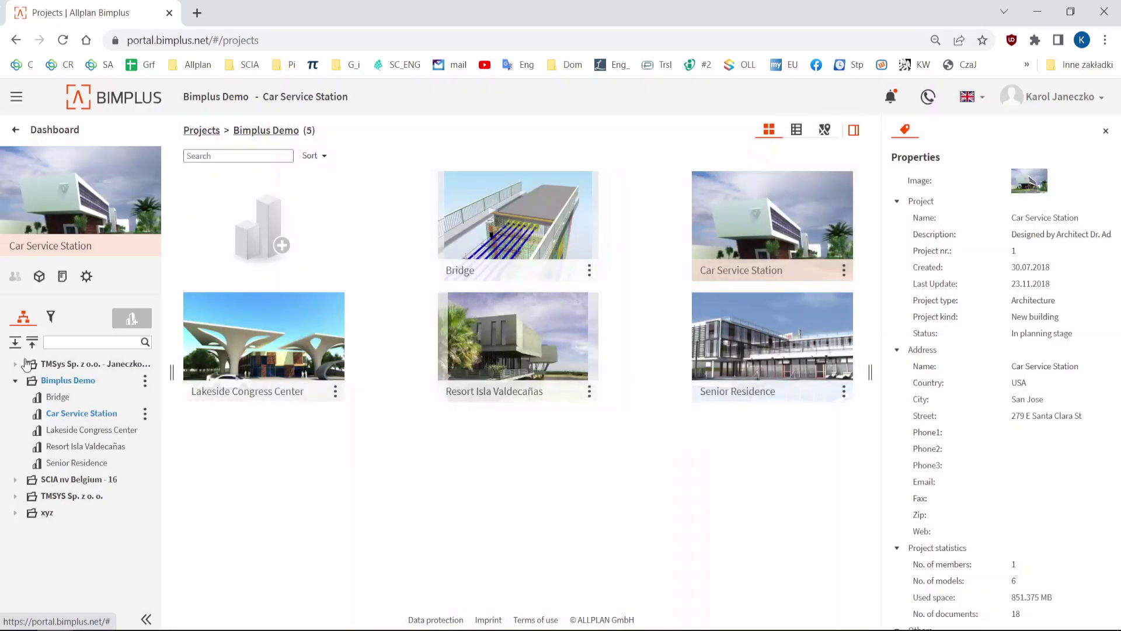
left_click(16, 365)
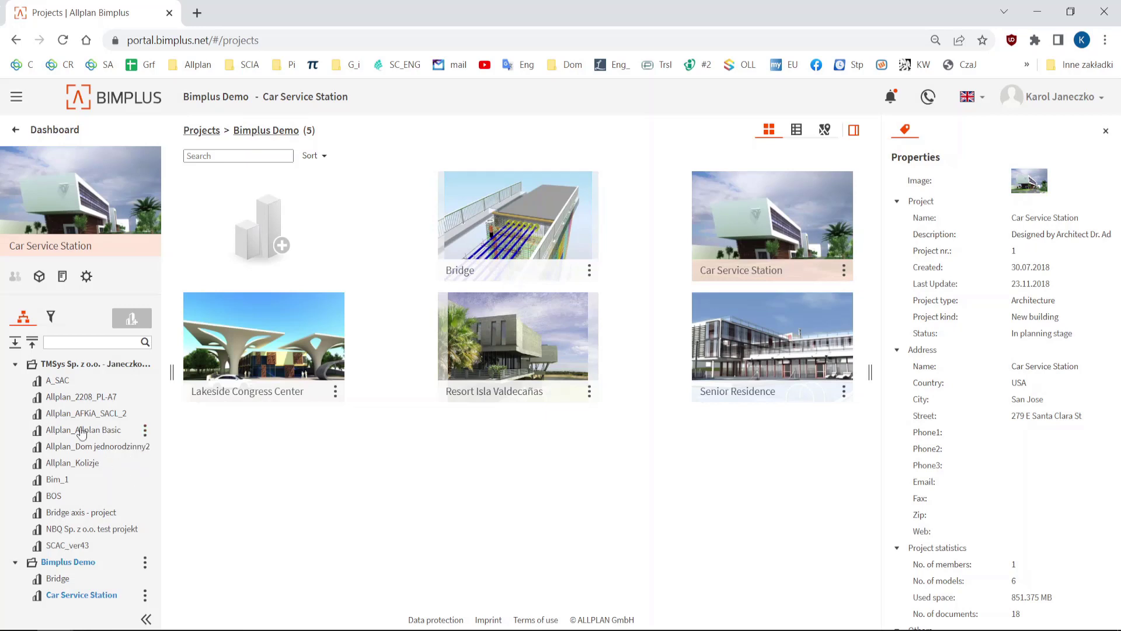
Open the Allplan_Allplan Basic project in the model viewer and show its model ModelAllplan_Allplan Basic
left_click(75, 436)
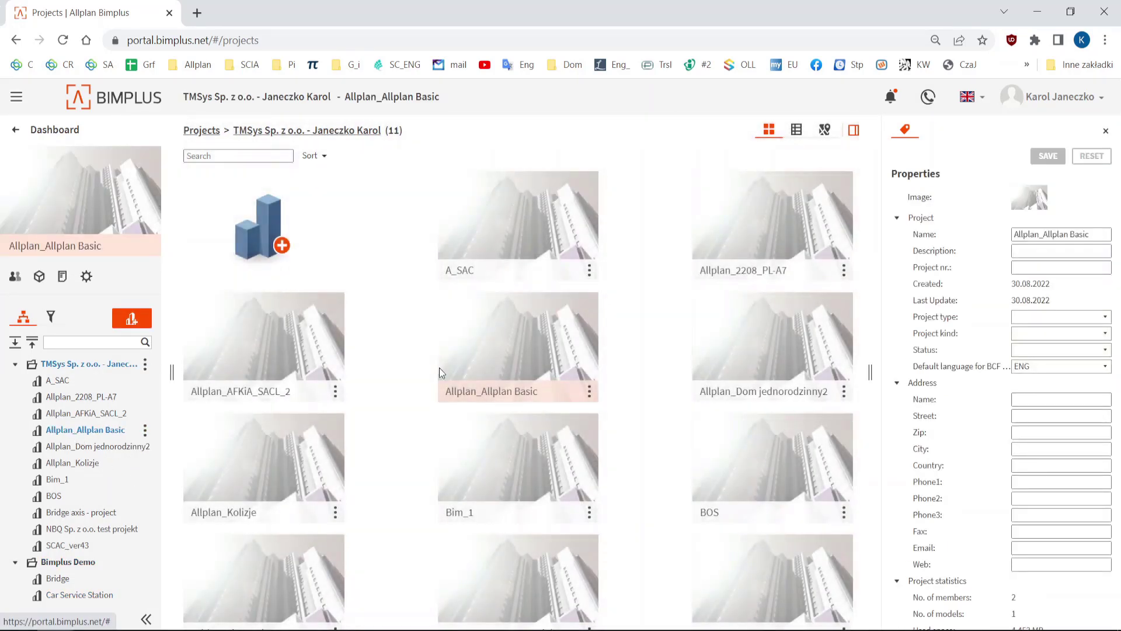
double_click(512, 363)
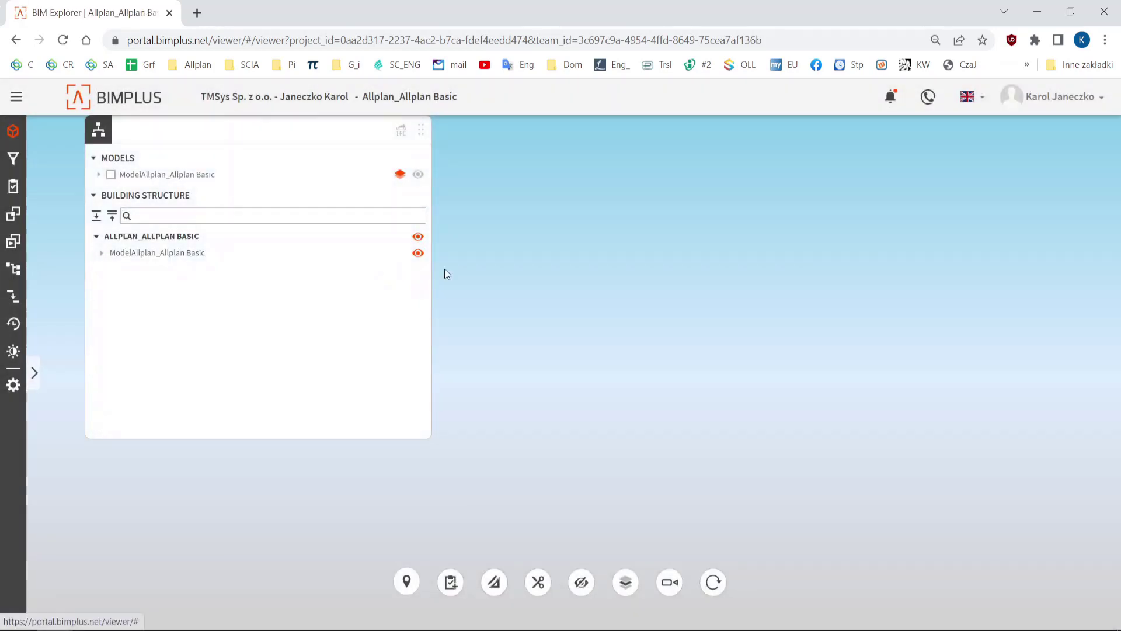
left_click(419, 174)
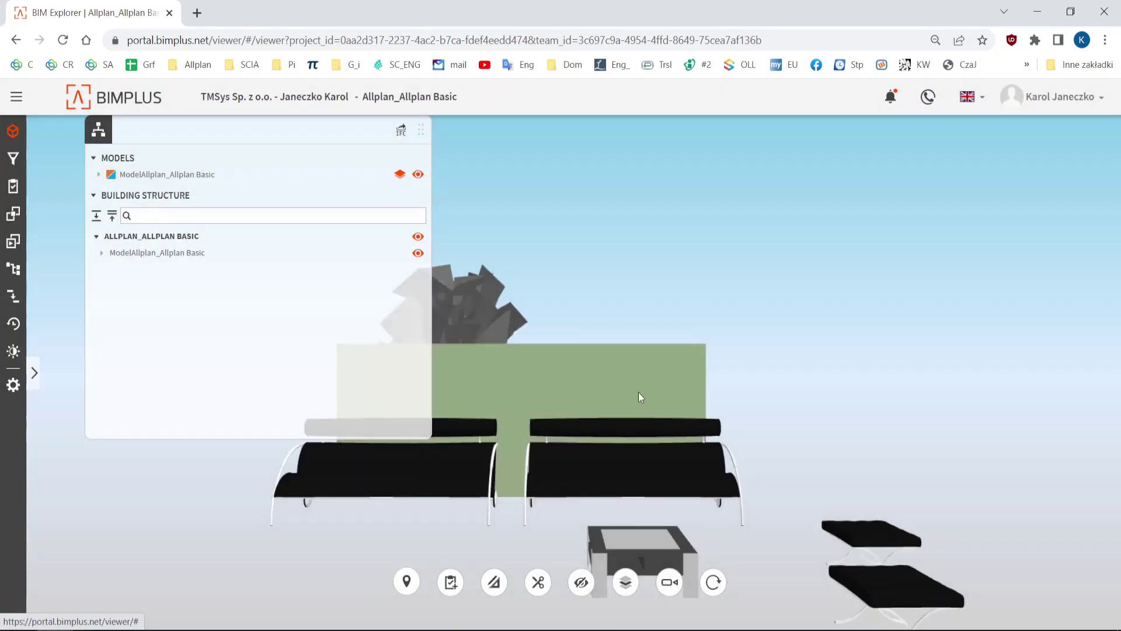
Select the green wall behind the benches and expand its Element properties for inspection
scroll(646, 401, "down", 3)
left_click_drag(654, 411, 303, 415)
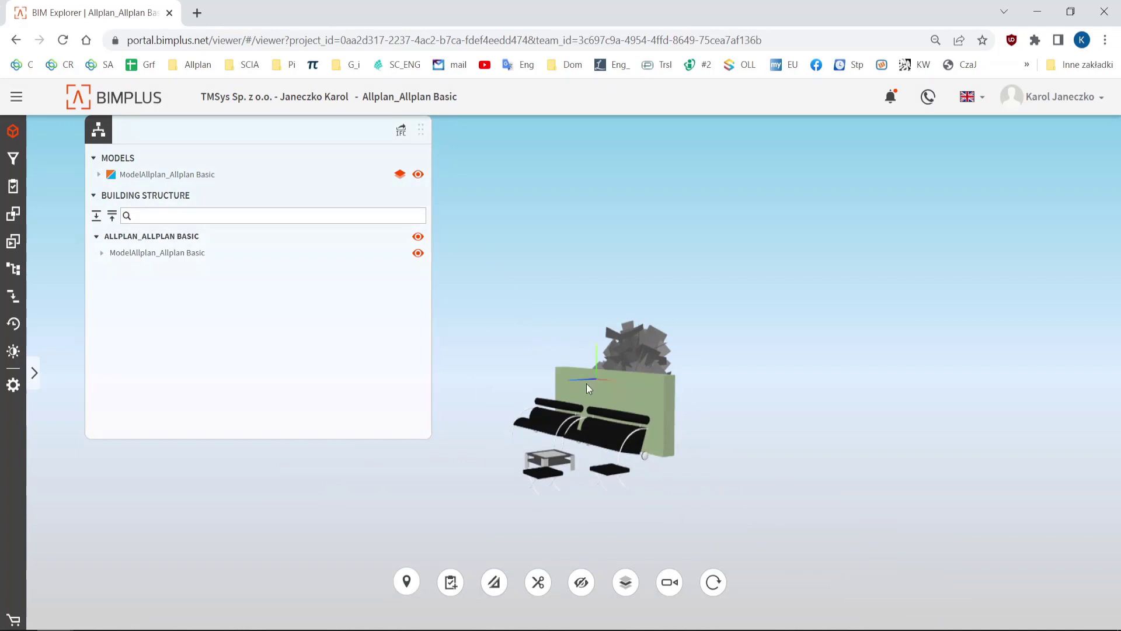
left_click_drag(587, 383, 658, 423)
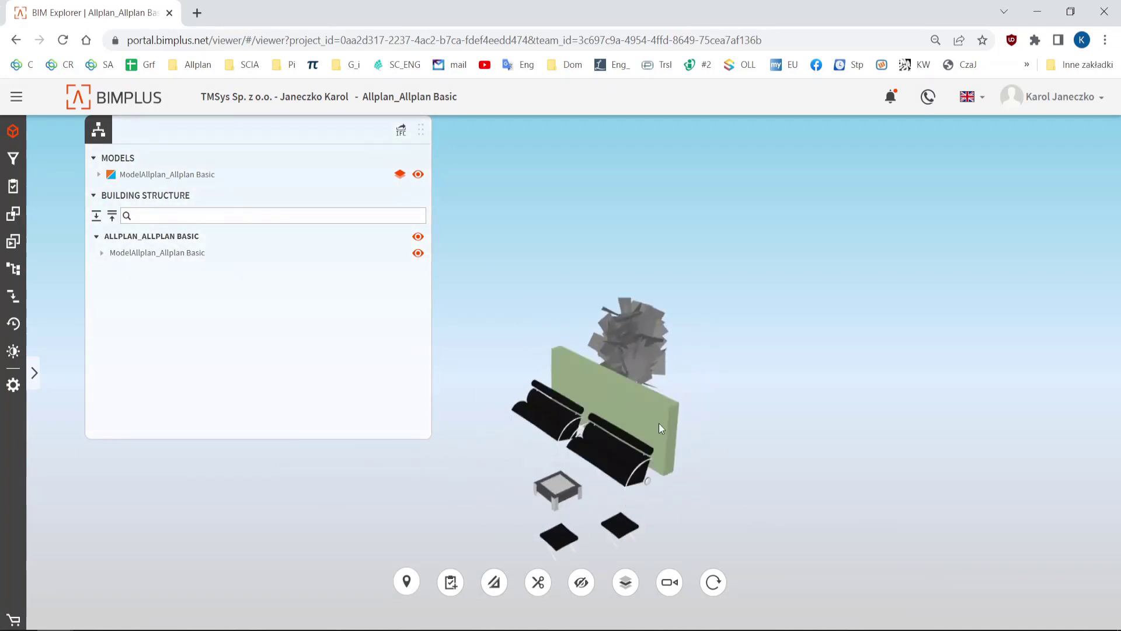
left_click(659, 423)
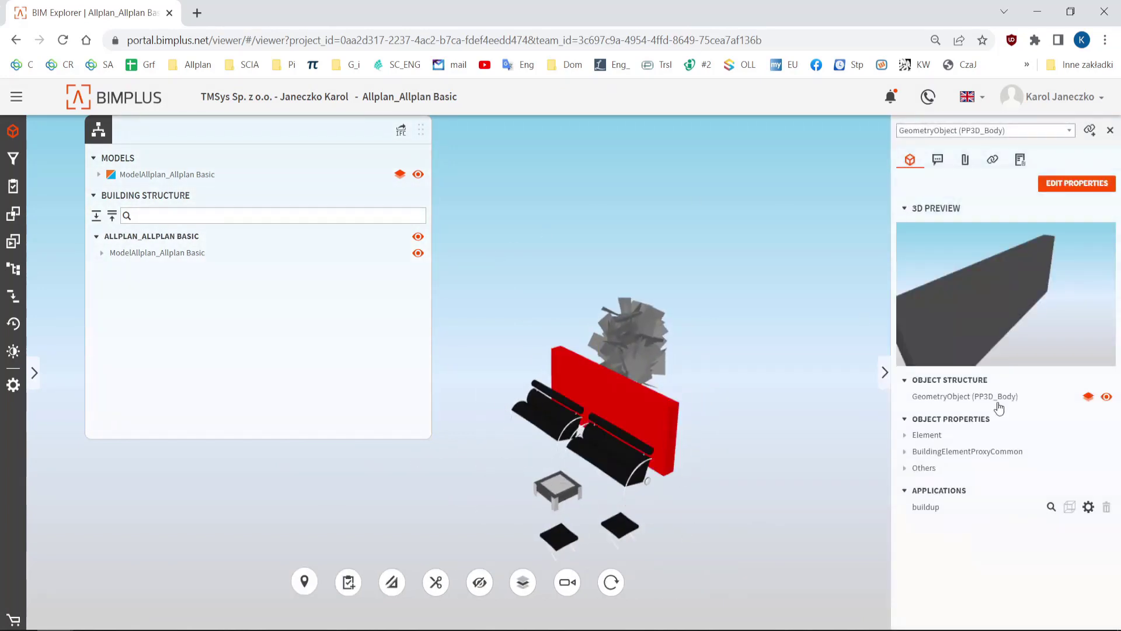
left_click(909, 434)
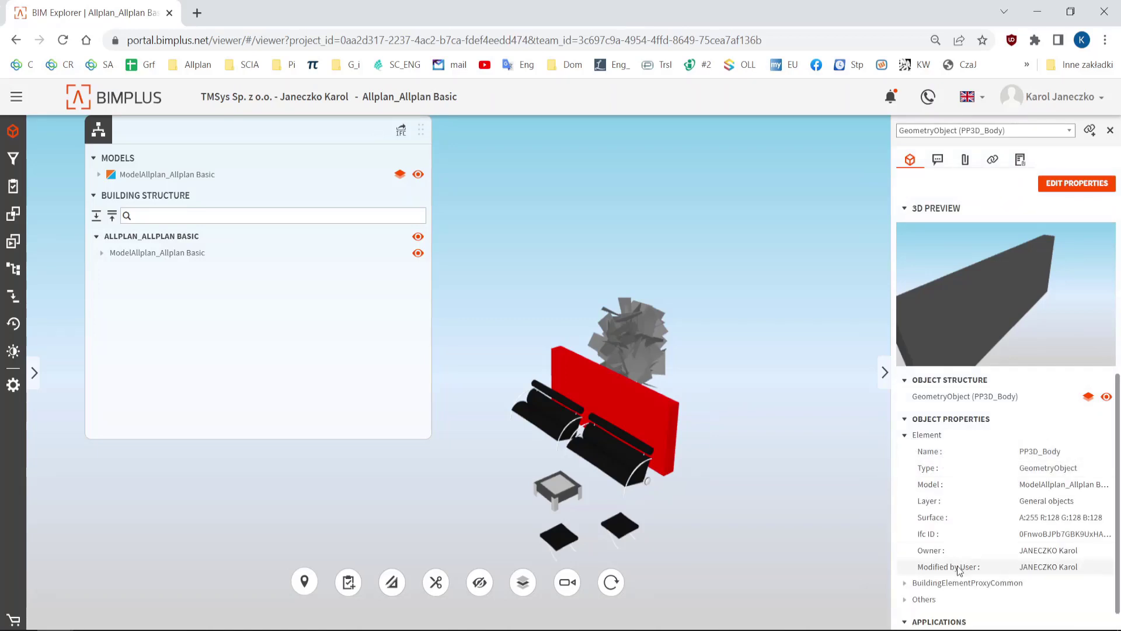
Switch to the PowerPoint slide on BIM collaboration and highlight the bullet about direct links to the CDE platform BIMplus
left_click(1037, 12)
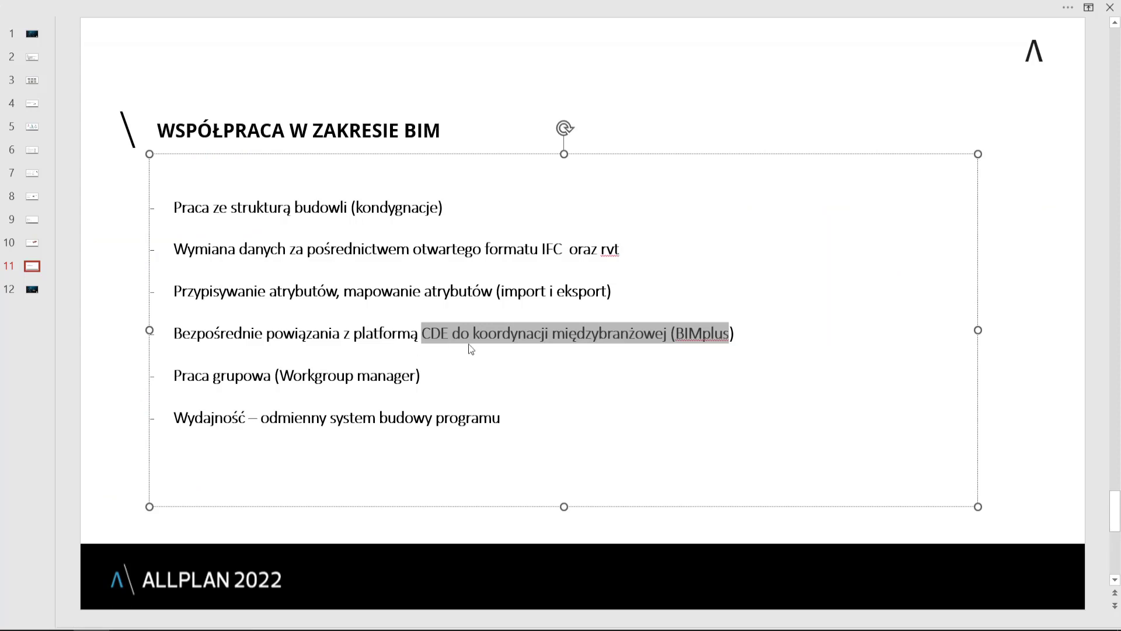
left_click(467, 346)
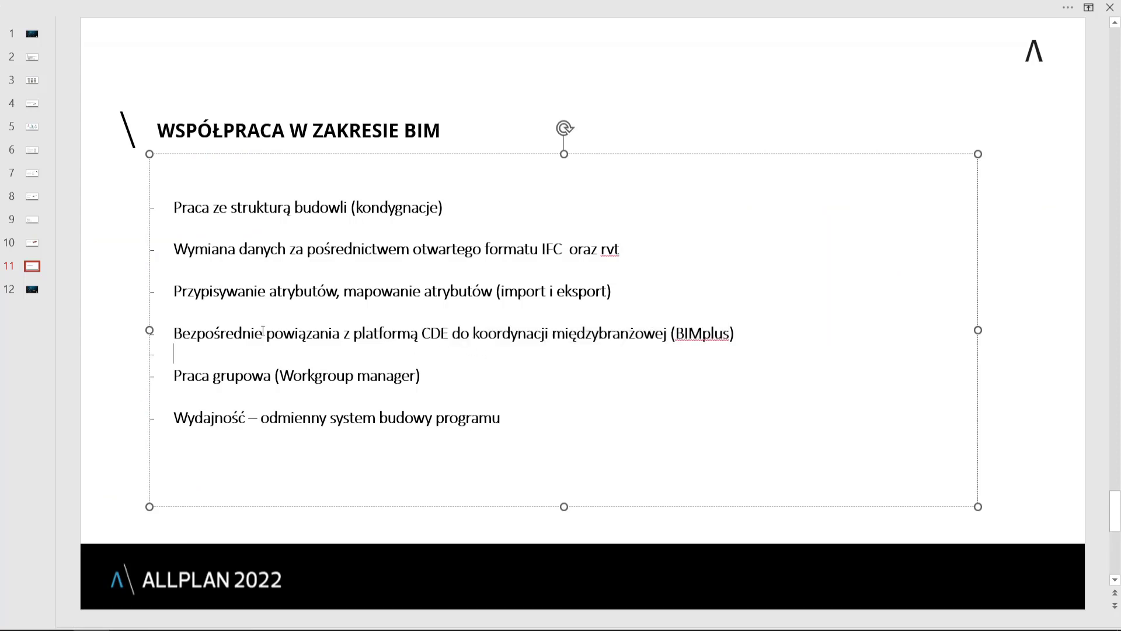
double_click(237, 333)
left_click_drag(653, 313, 730, 338)
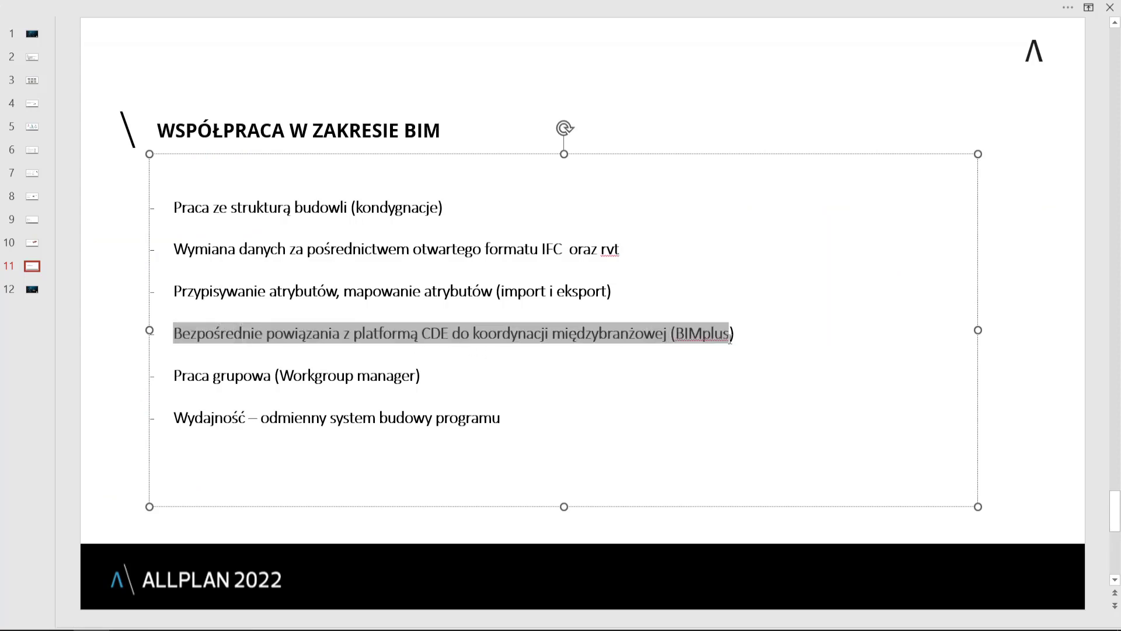
Append "– do dokupienia jako dodatek" to the bullet "Praca grupowa (Workgroup manager)"
left_click(235, 376)
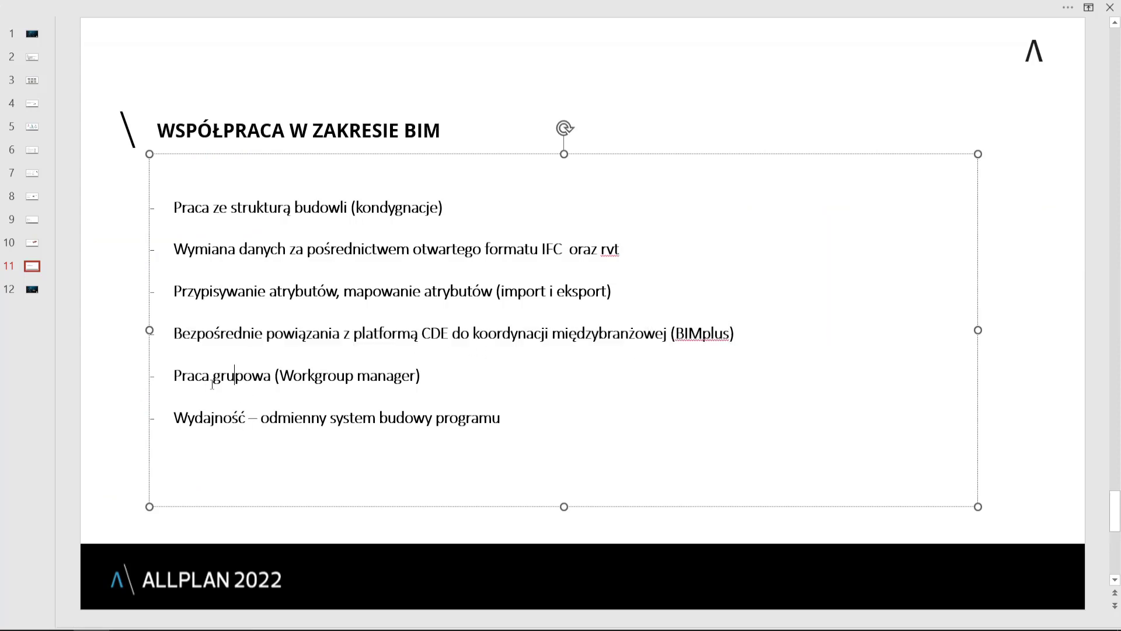
left_click_drag(174, 375, 413, 379)
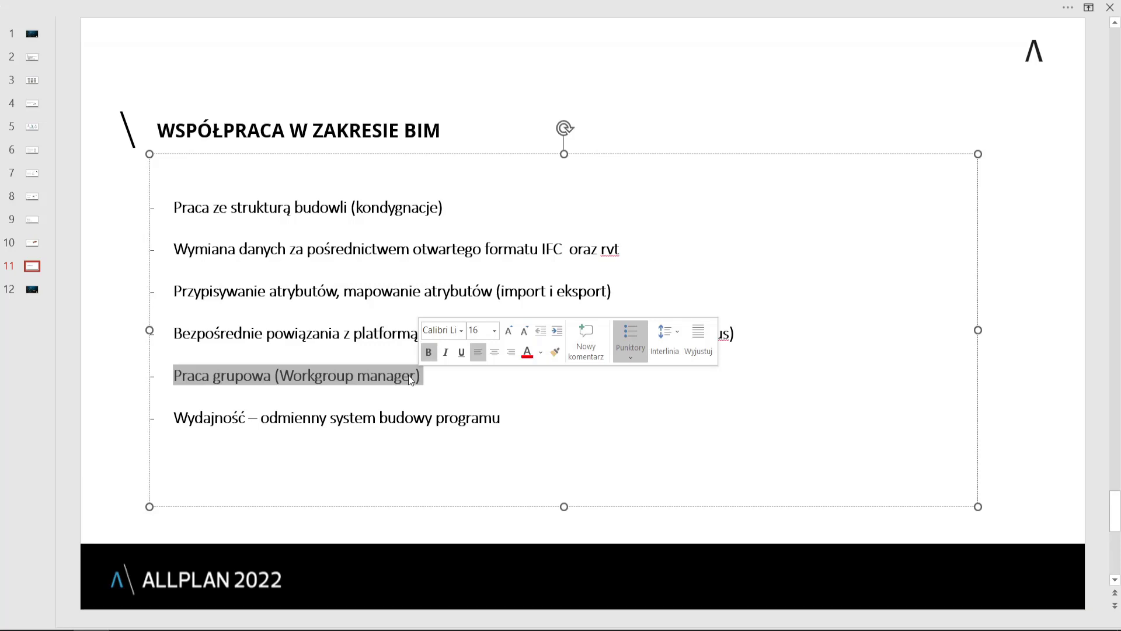
left_click(430, 416)
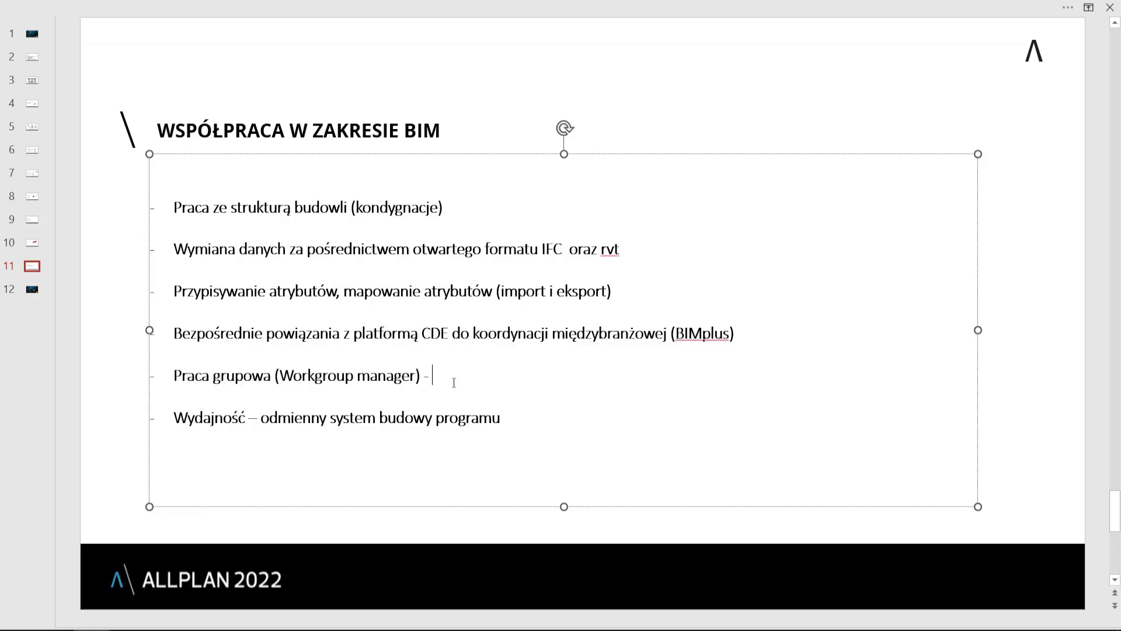
type("do dok")
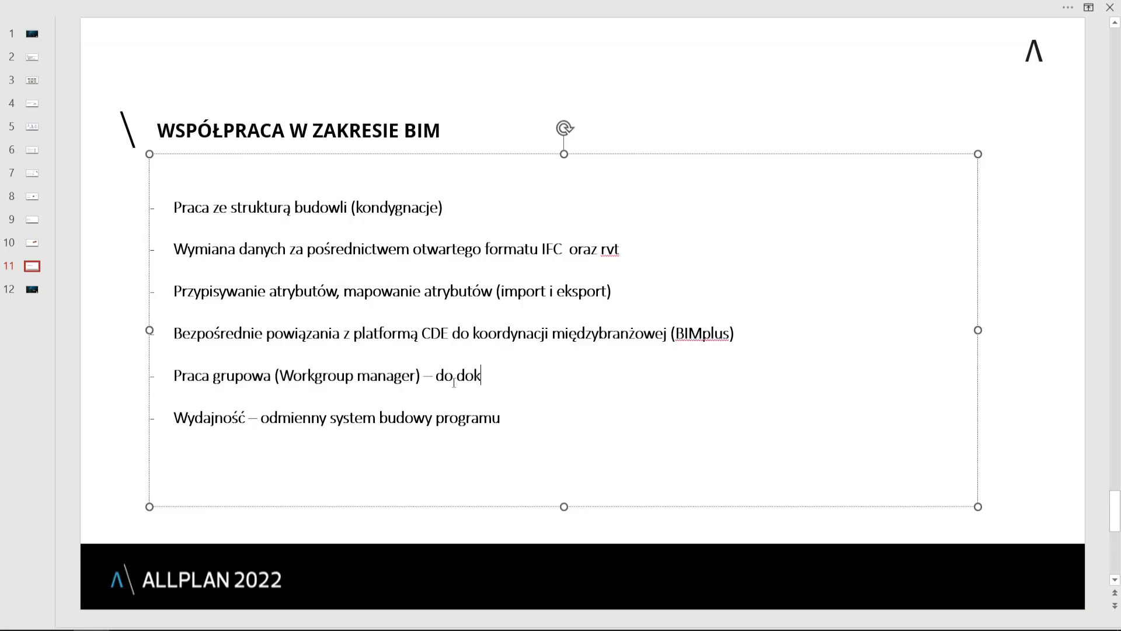
type("upienia jako dodatek")
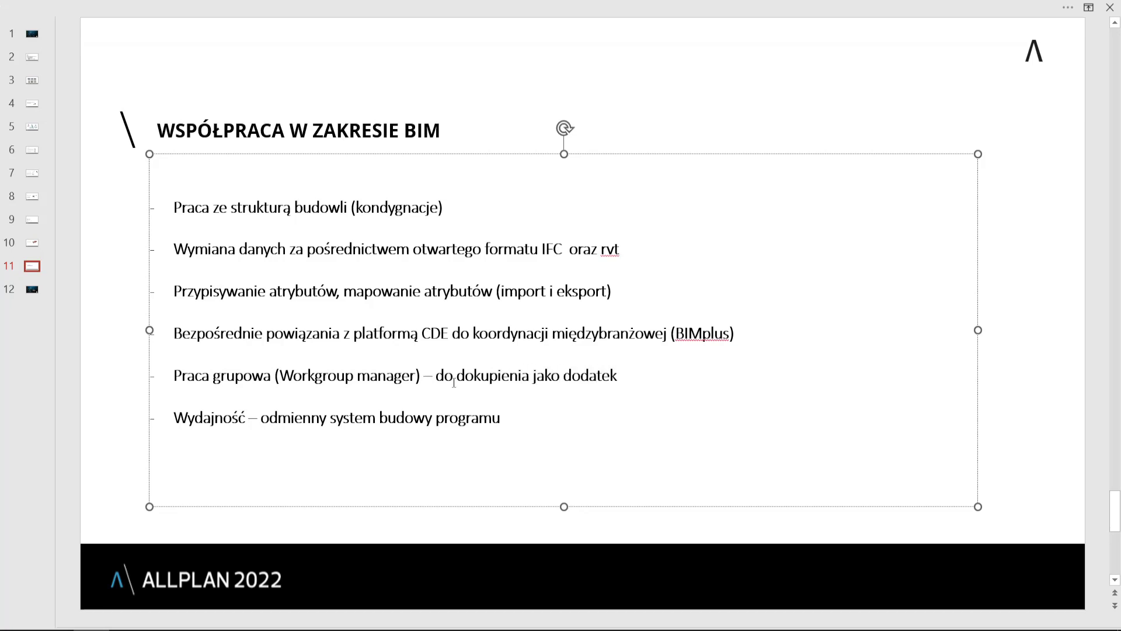
Highlight the last bullet, "Wydajność – odmienny system budowy programu"
key("Down")
key("Return")
left_click_drag(176, 419, 447, 430)
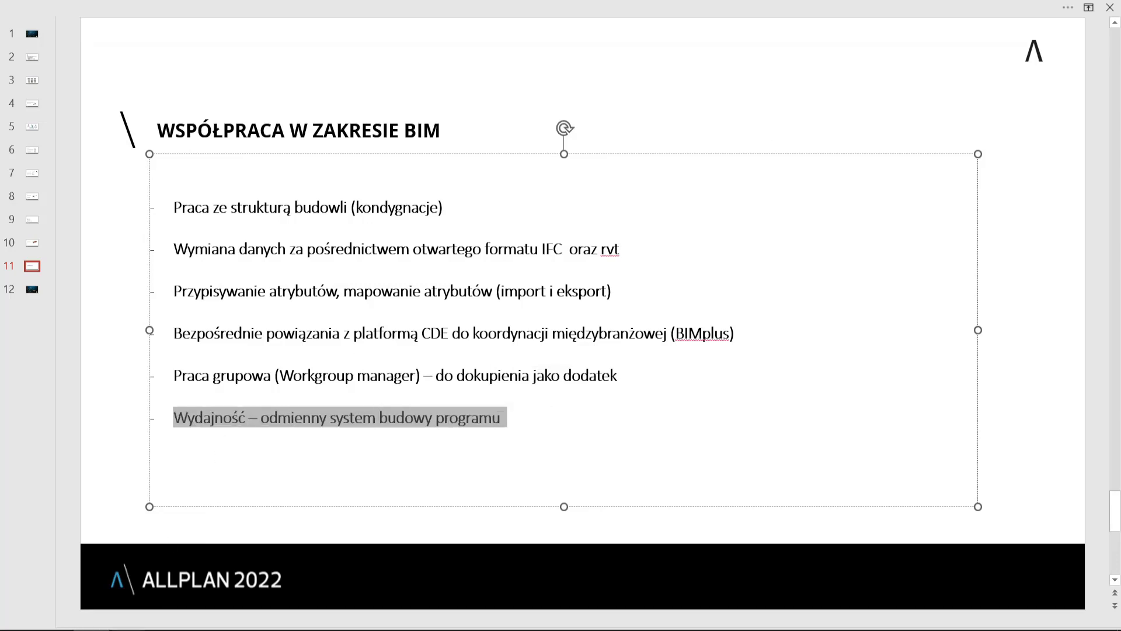
Switch back to Allplan and display the building structure of the project's drawing files
left_click(127, 630)
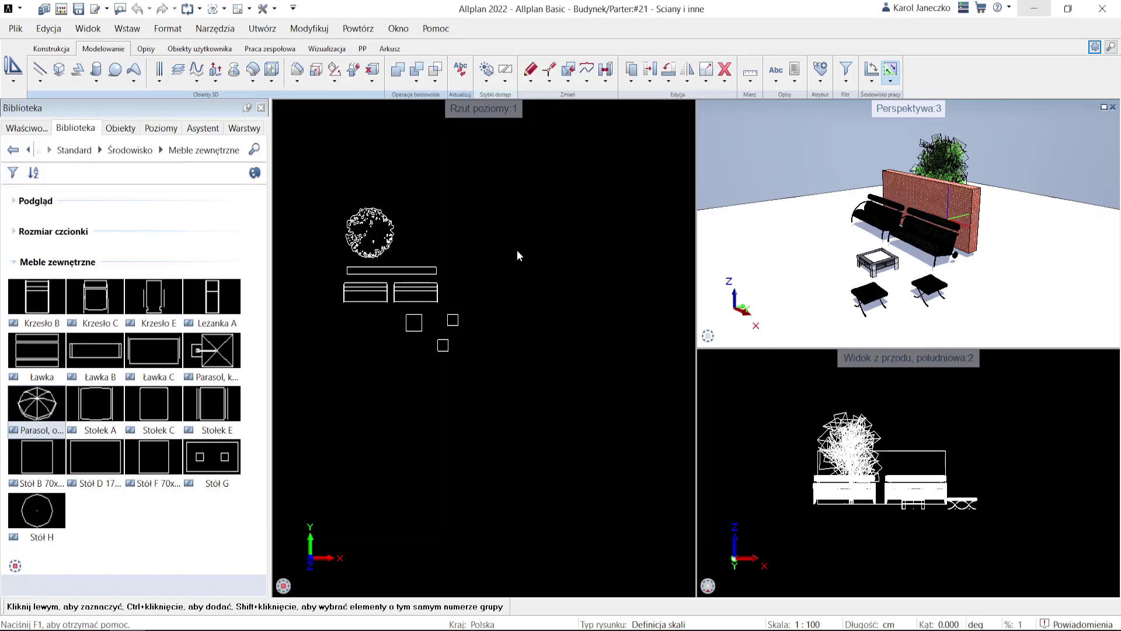
key("F2")
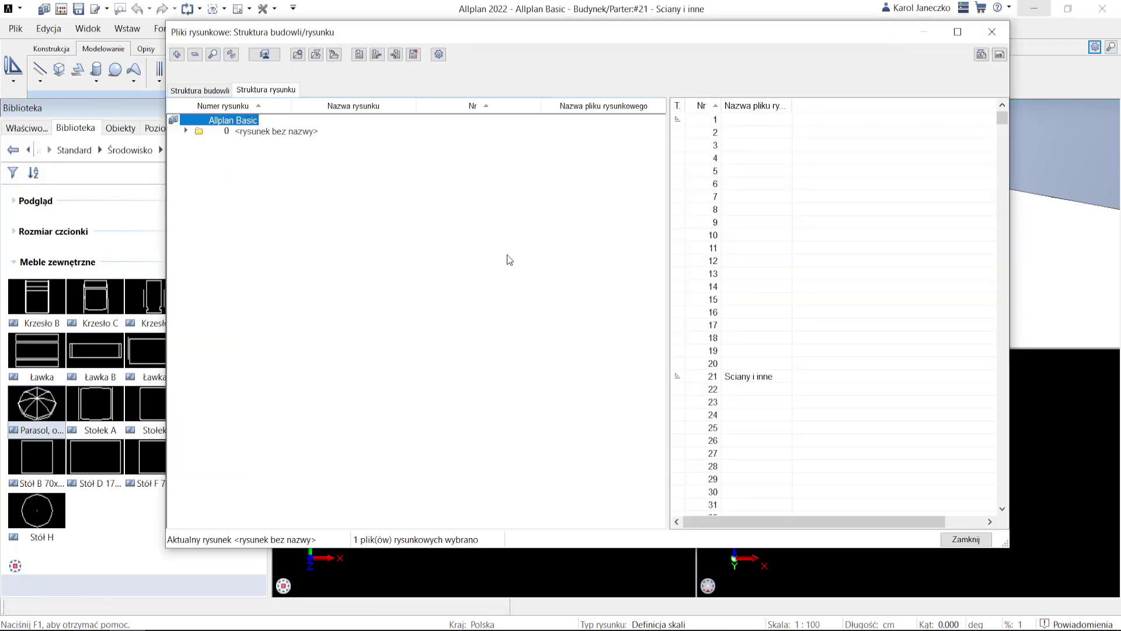
left_click(200, 90)
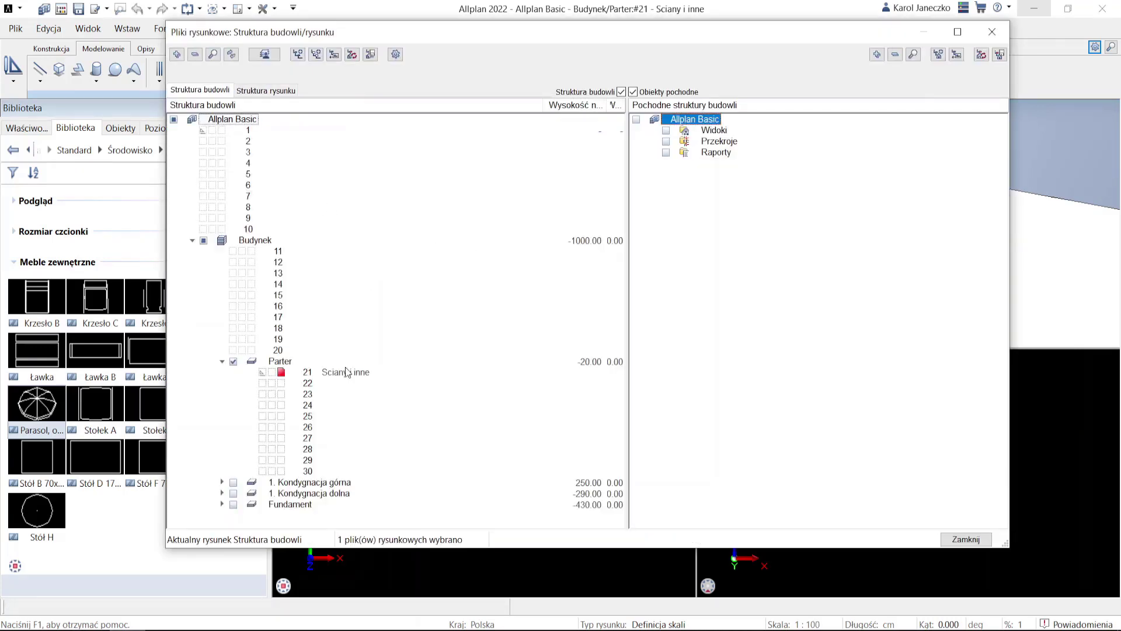